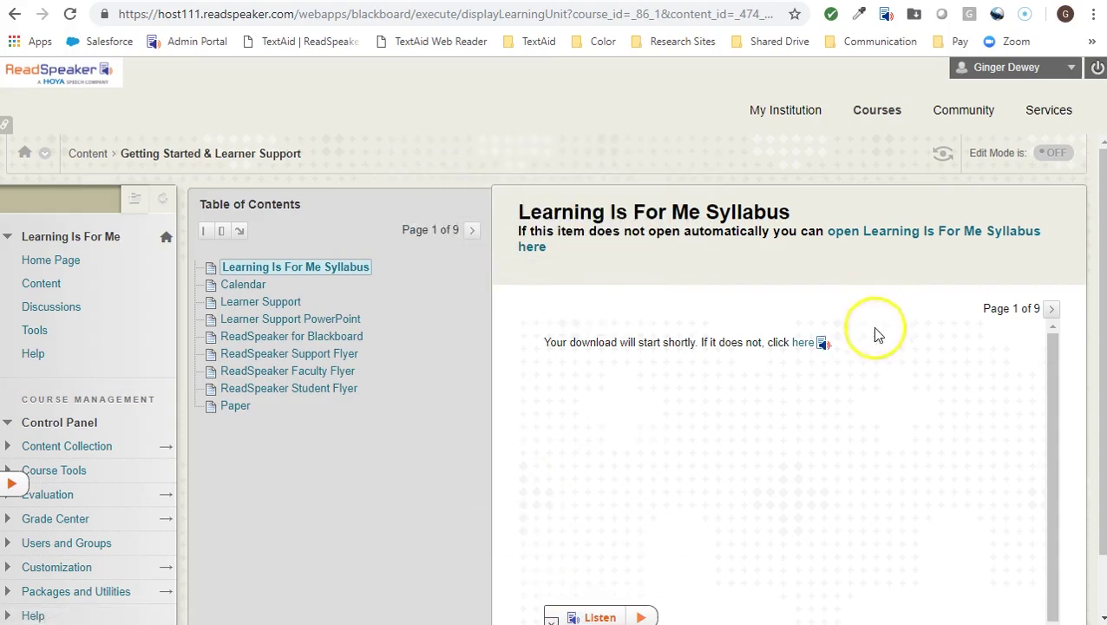
- Open the Learning Is For Me Syllabus document with ReadSpeaker docReader
click(824, 347)
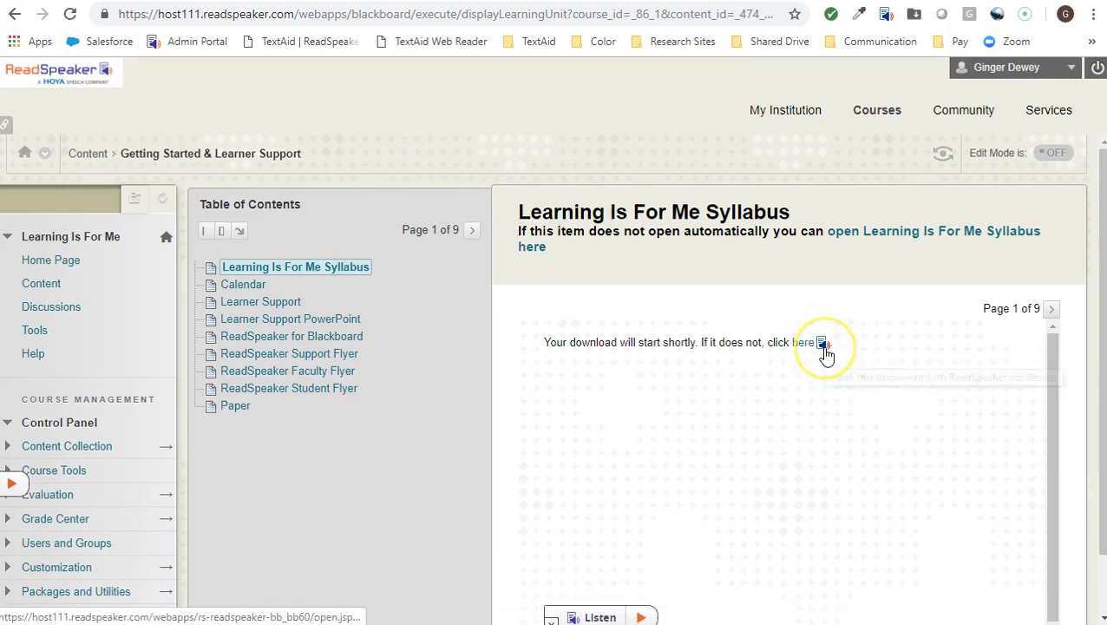
click(825, 347)
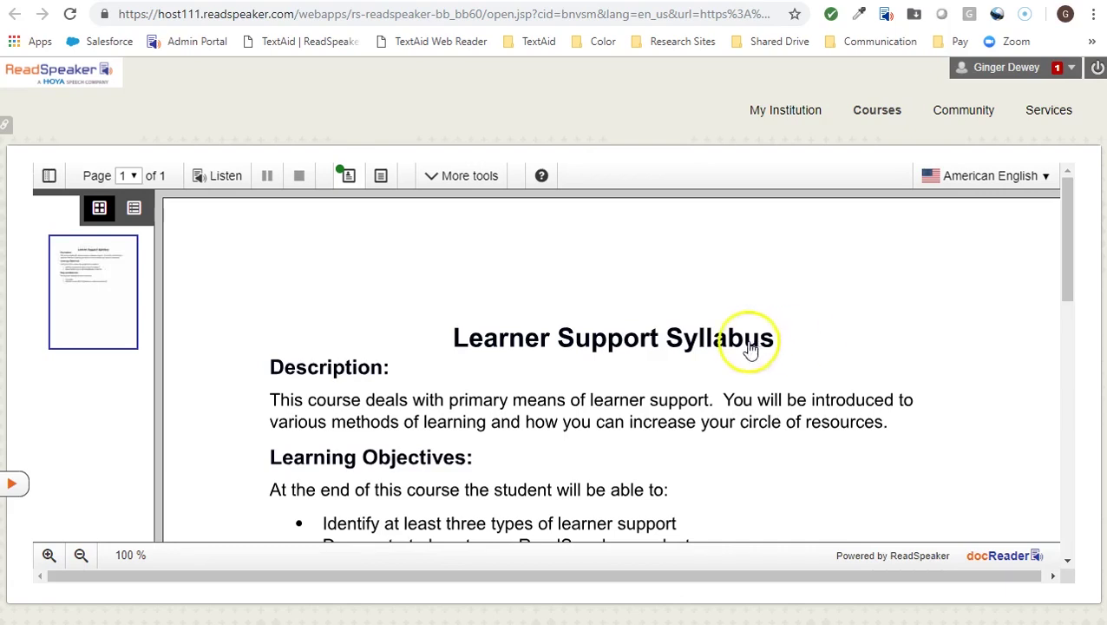
- Hide and reshow the document sidebar, and view its headings outline before returning to the page thumbnails
click(49, 176)
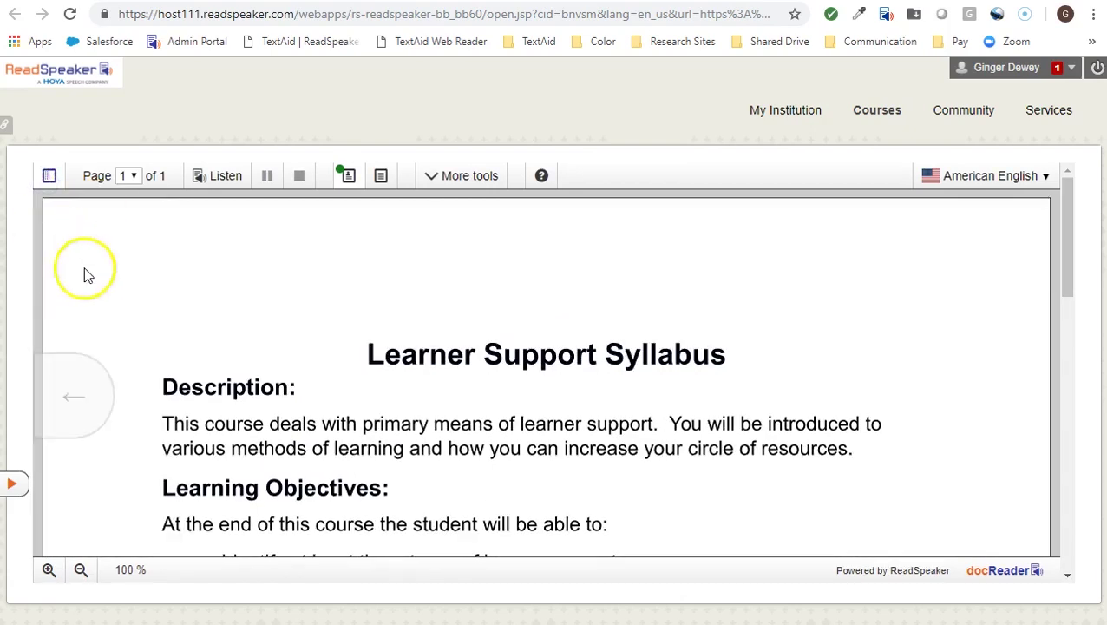
click(50, 175)
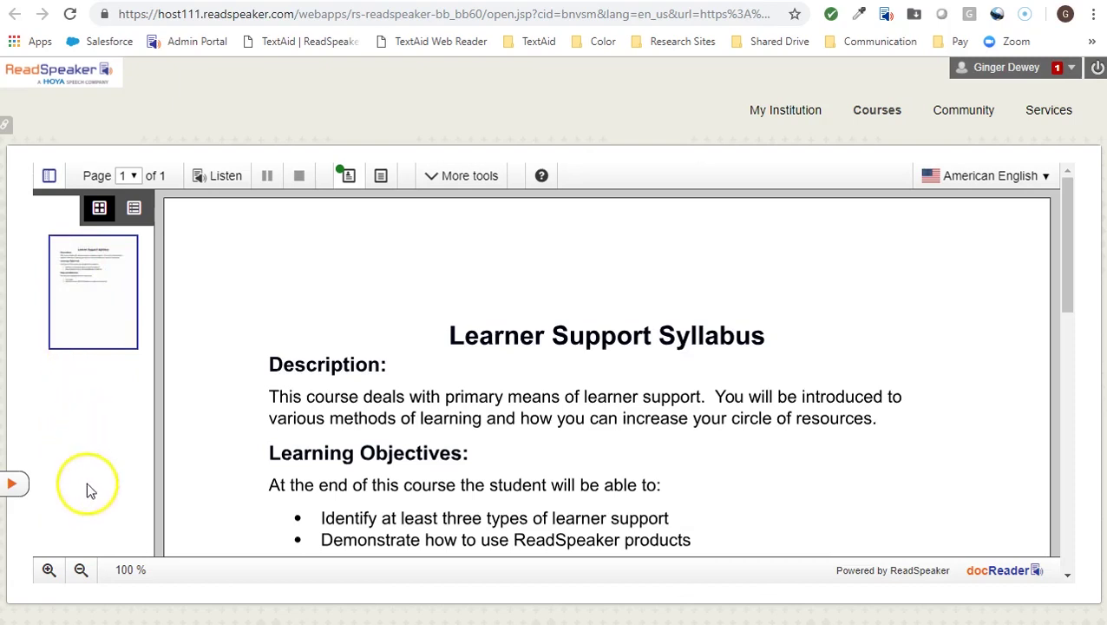
click(135, 212)
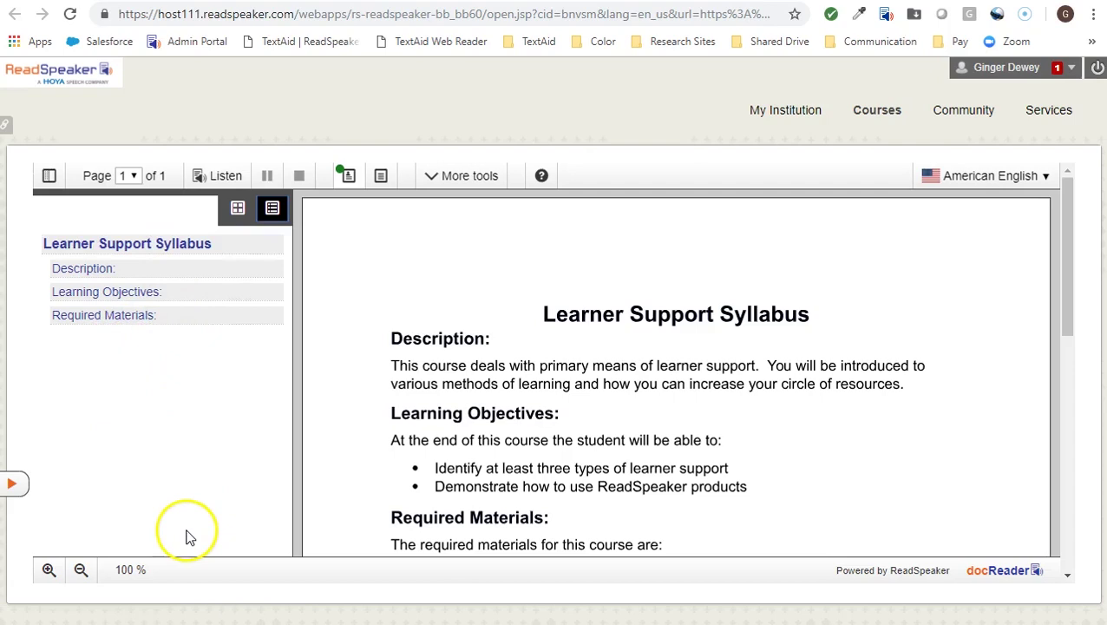
click(236, 207)
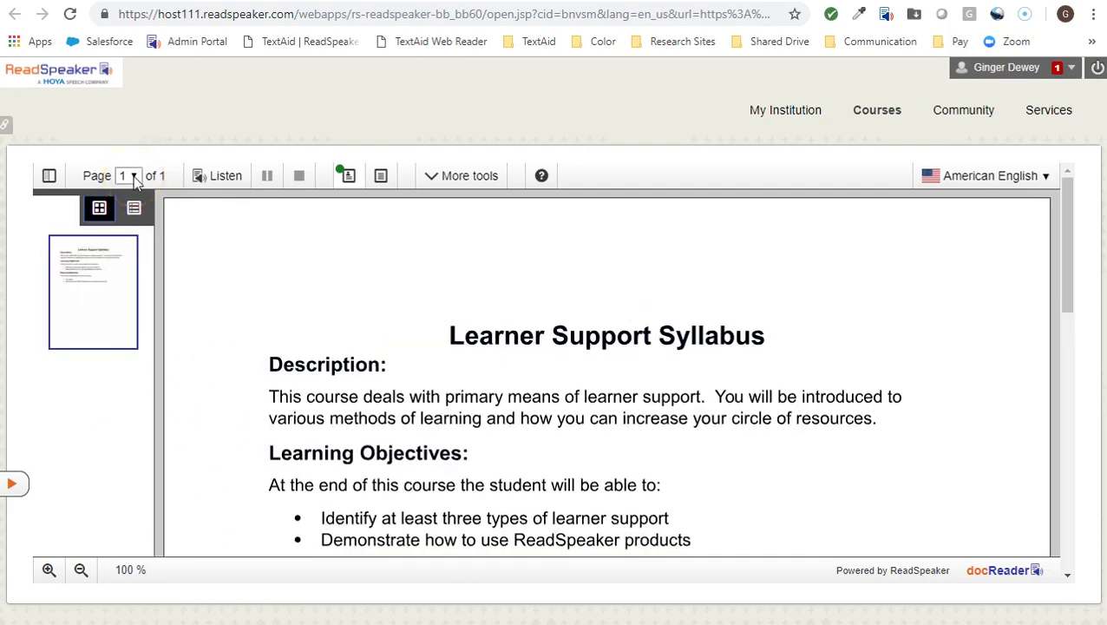
click(135, 178)
click(129, 169)
click(225, 178)
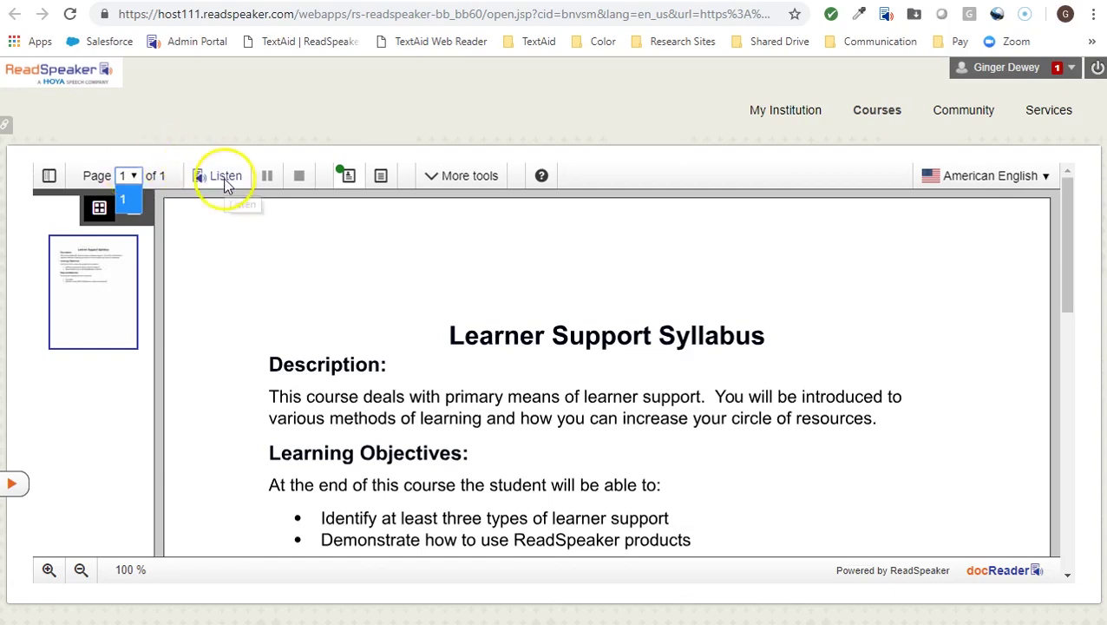
click(298, 178)
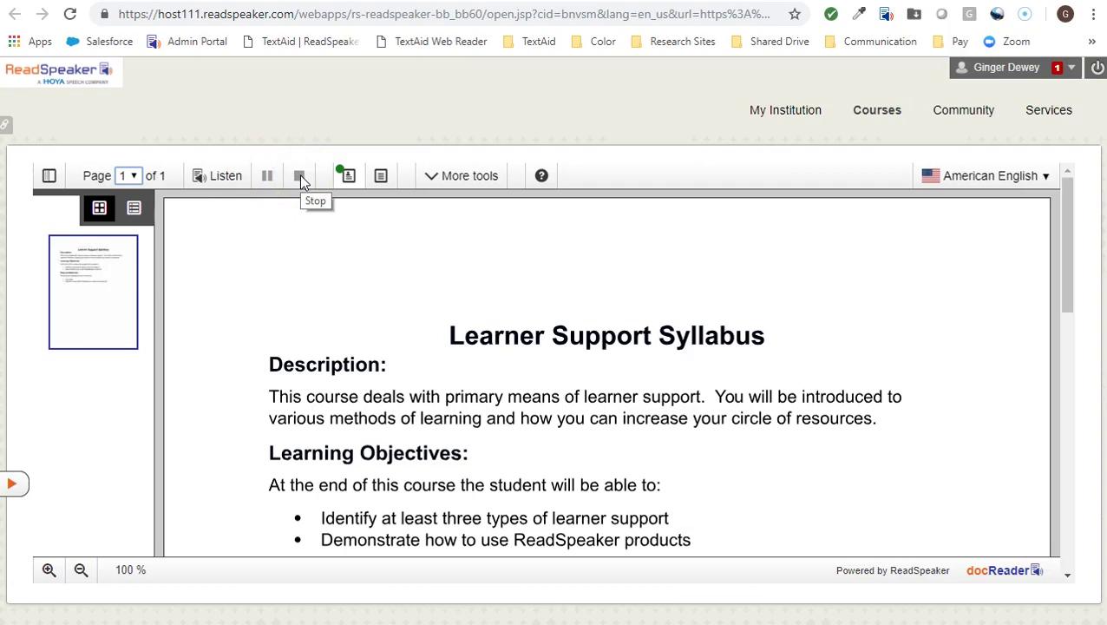
- Select "This course deals with primary means" in the Description and have it read aloud, pausing, resuming and stopping the playback
click(227, 176)
click(276, 362)
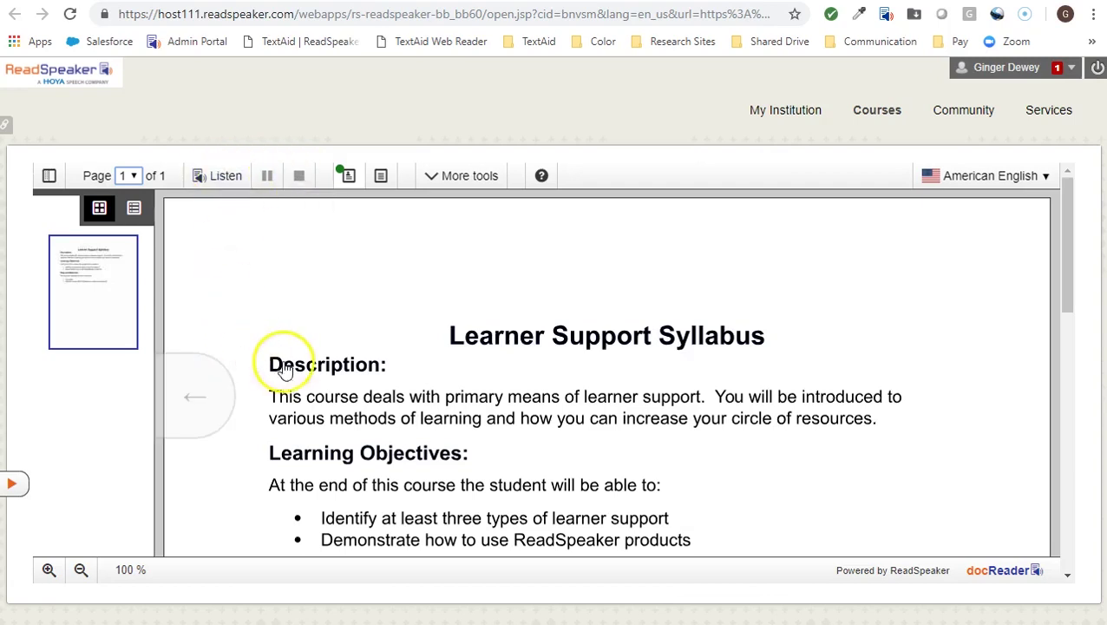
drag(276, 397, 560, 397)
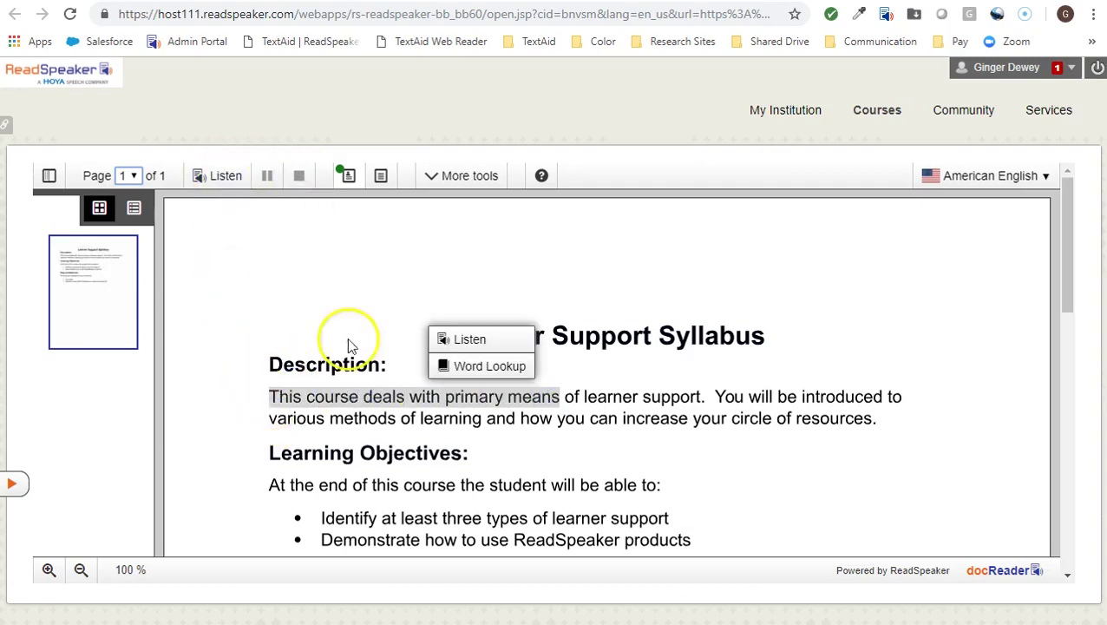
click(224, 176)
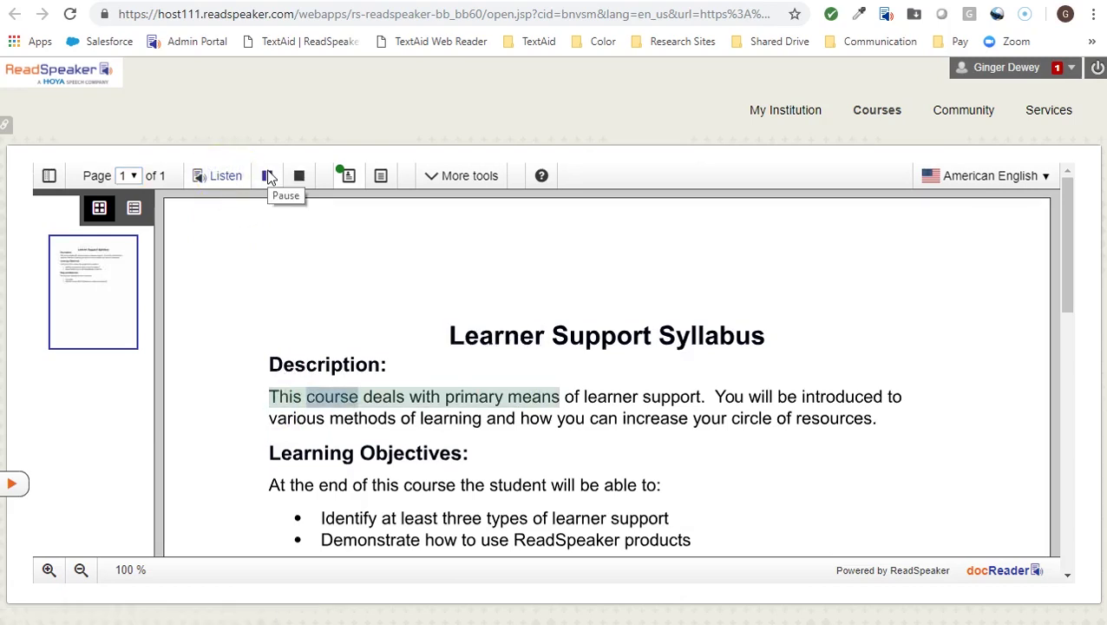
click(268, 176)
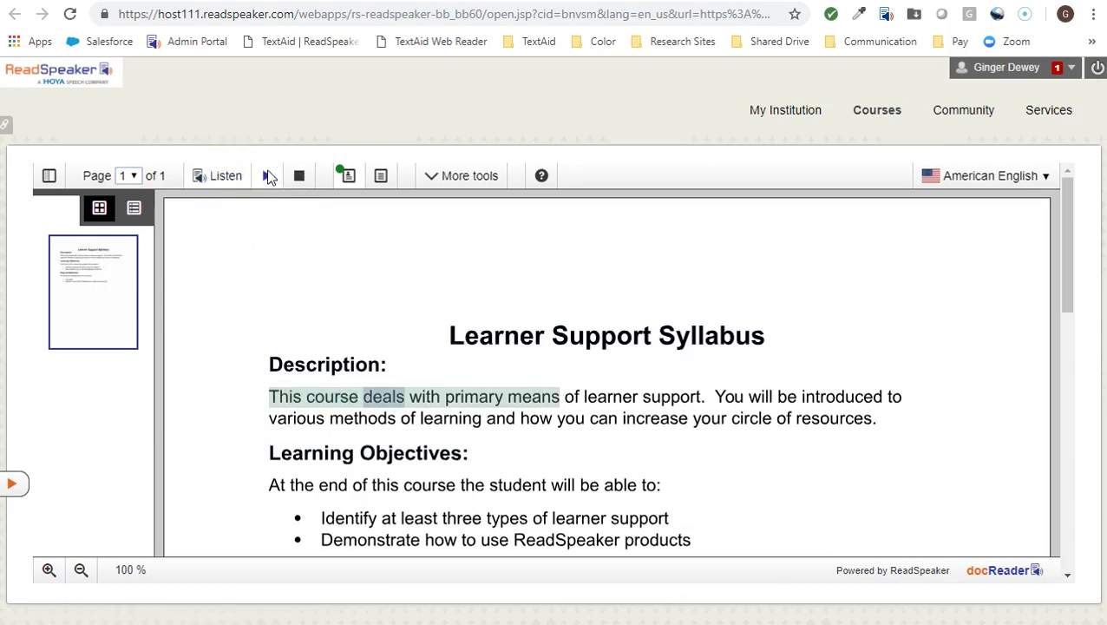
click(269, 176)
click(298, 176)
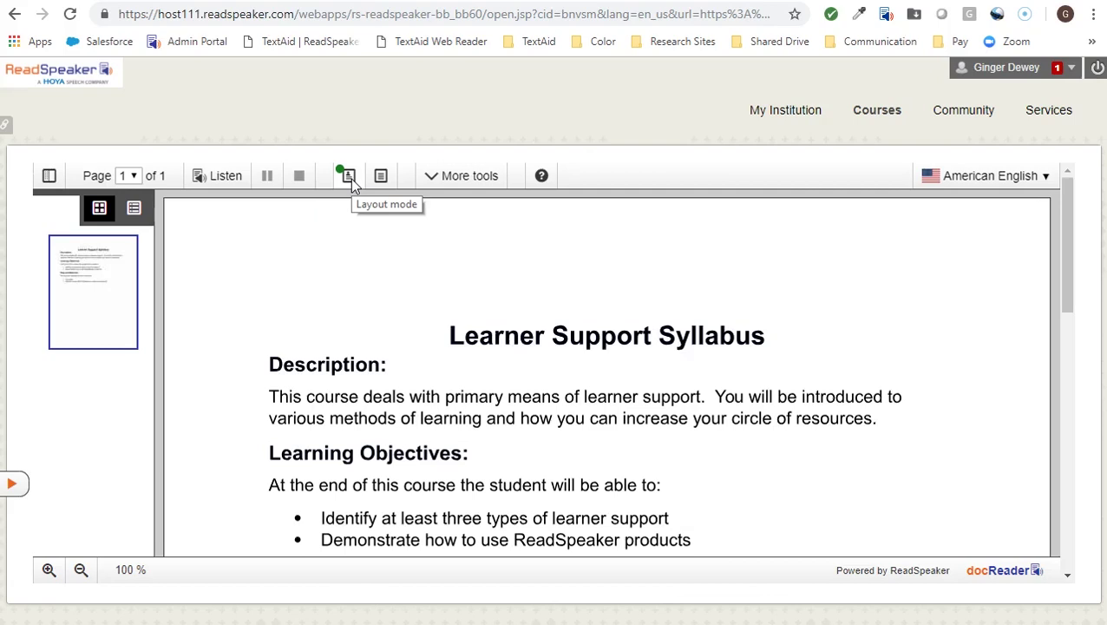
- Display the syllabus in Text mode and return it to Layout mode
click(358, 180)
click(381, 178)
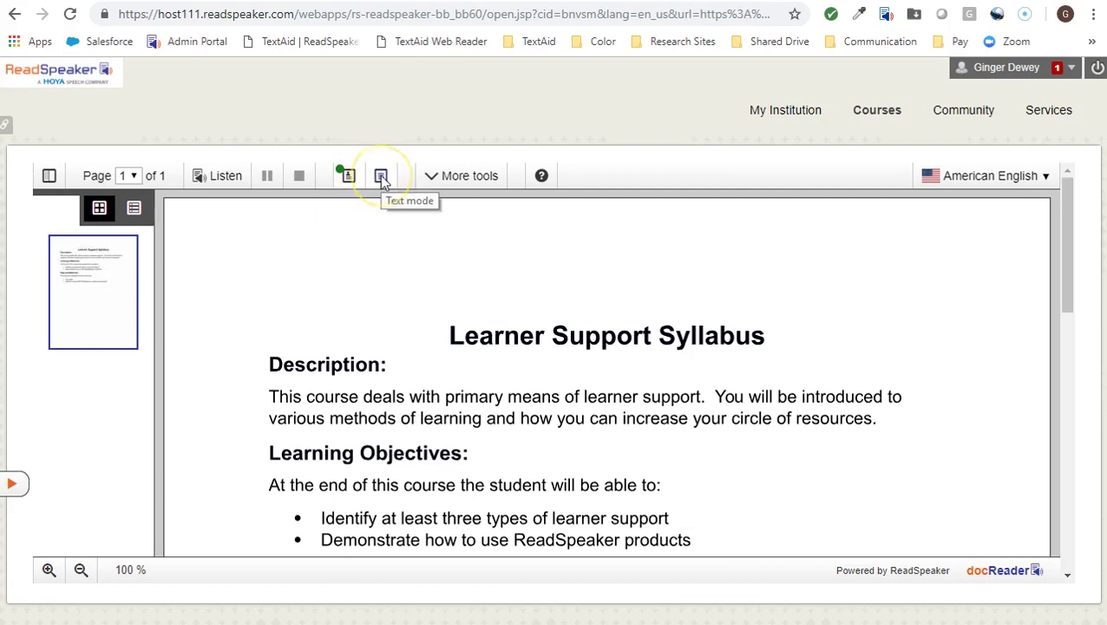
click(380, 174)
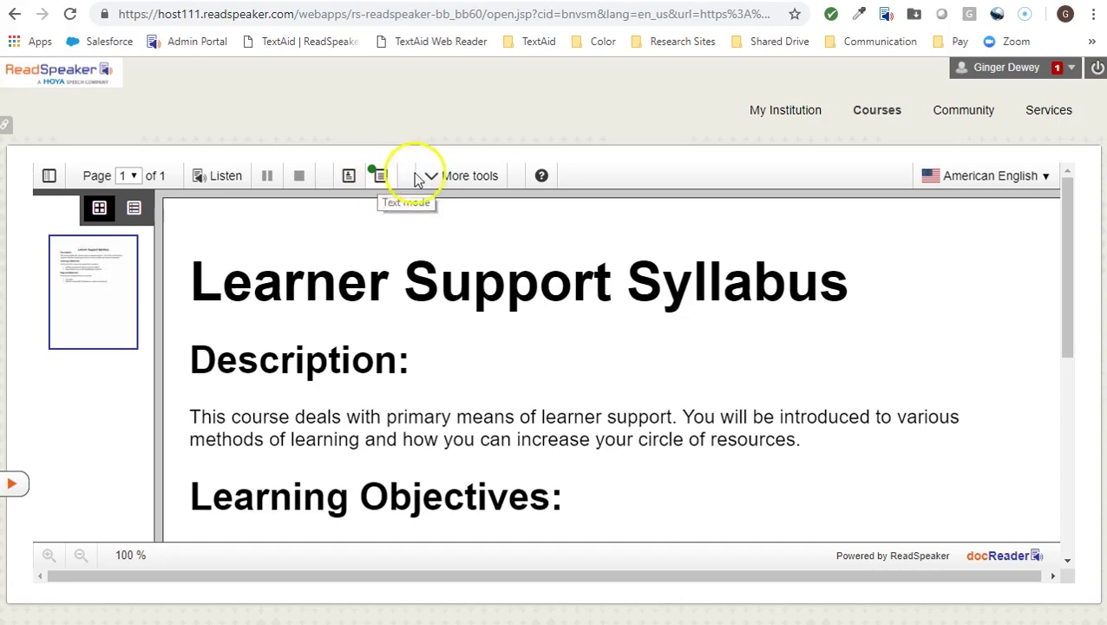
click(349, 177)
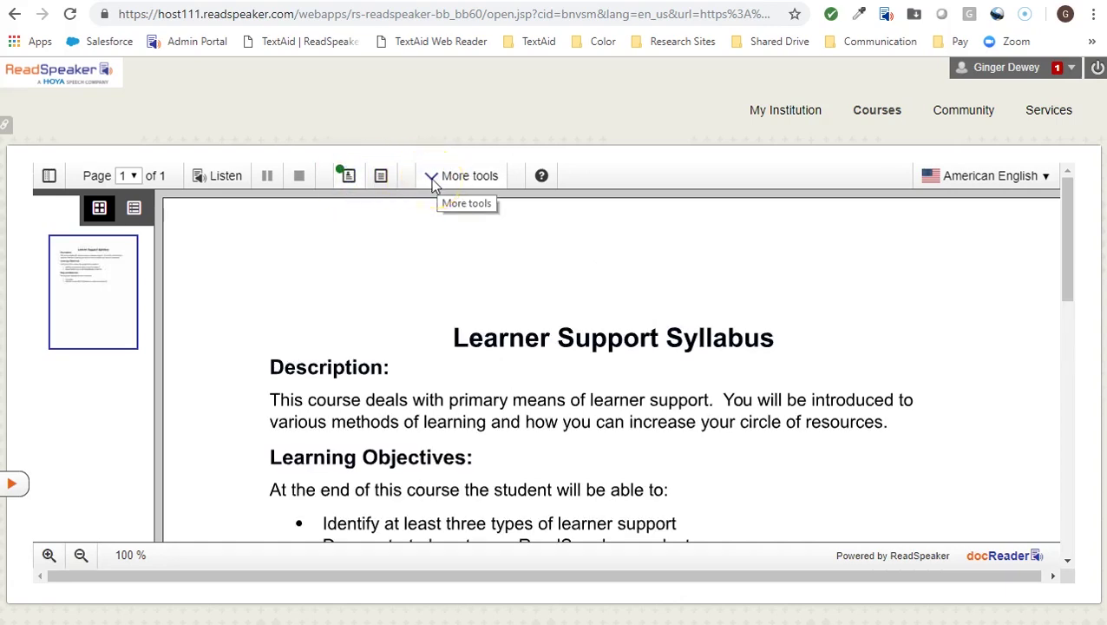
- Open the docReader settings among the additional tools and review the reading speed options
click(432, 181)
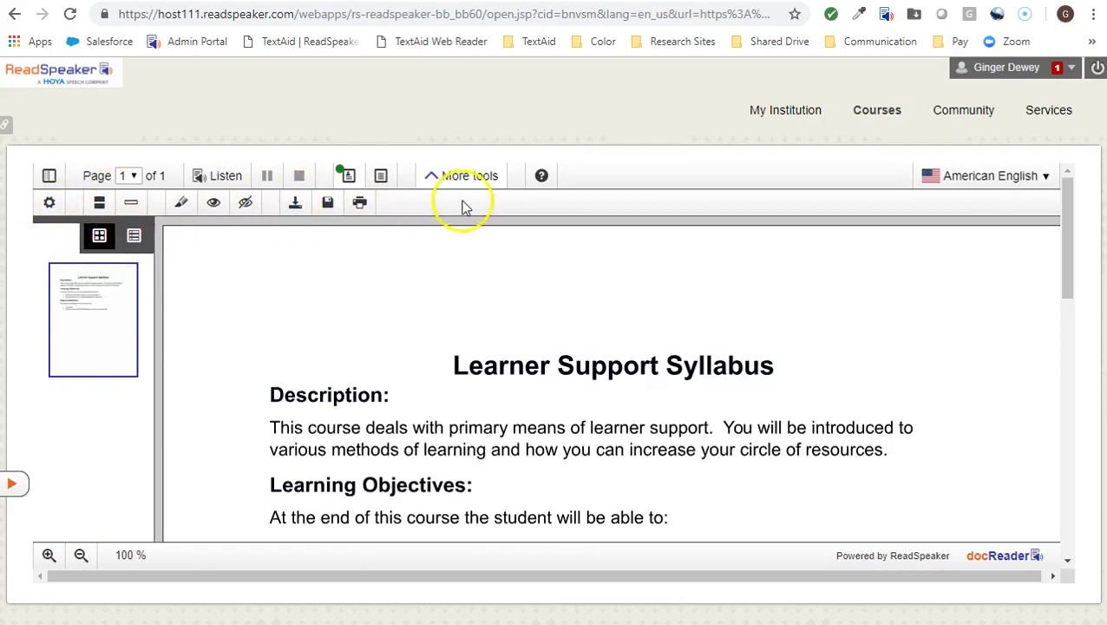
click(49, 202)
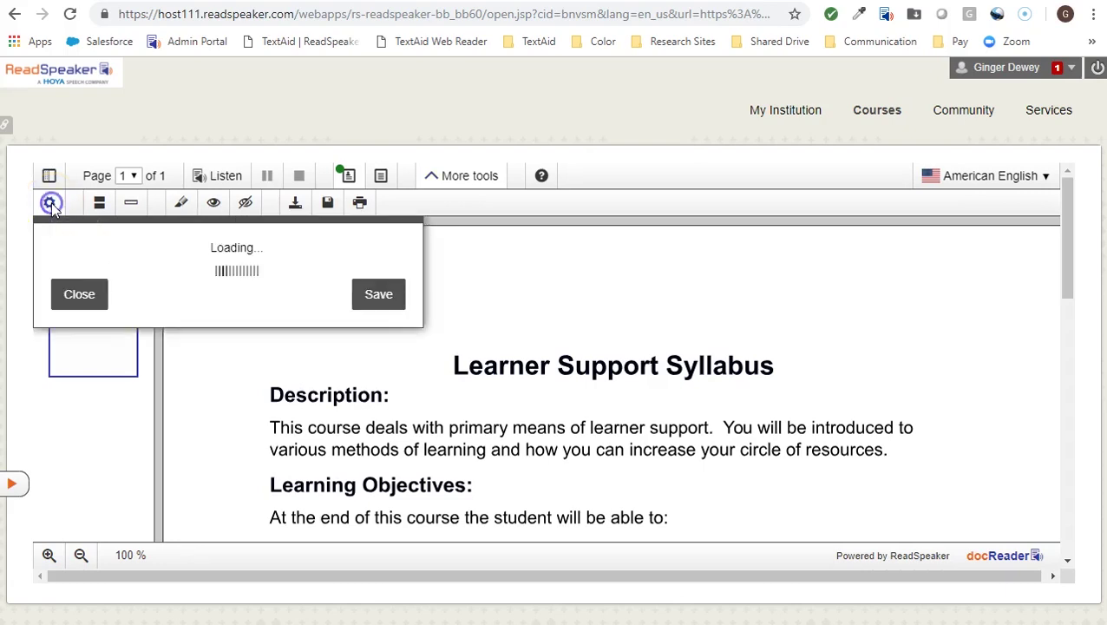
click(228, 315)
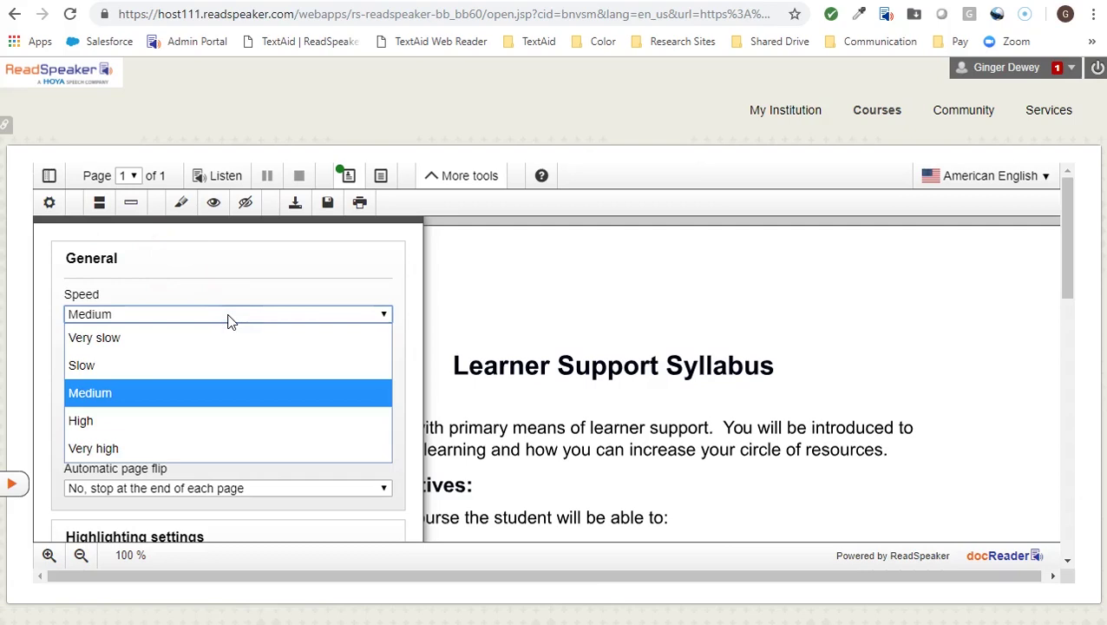
click(229, 317)
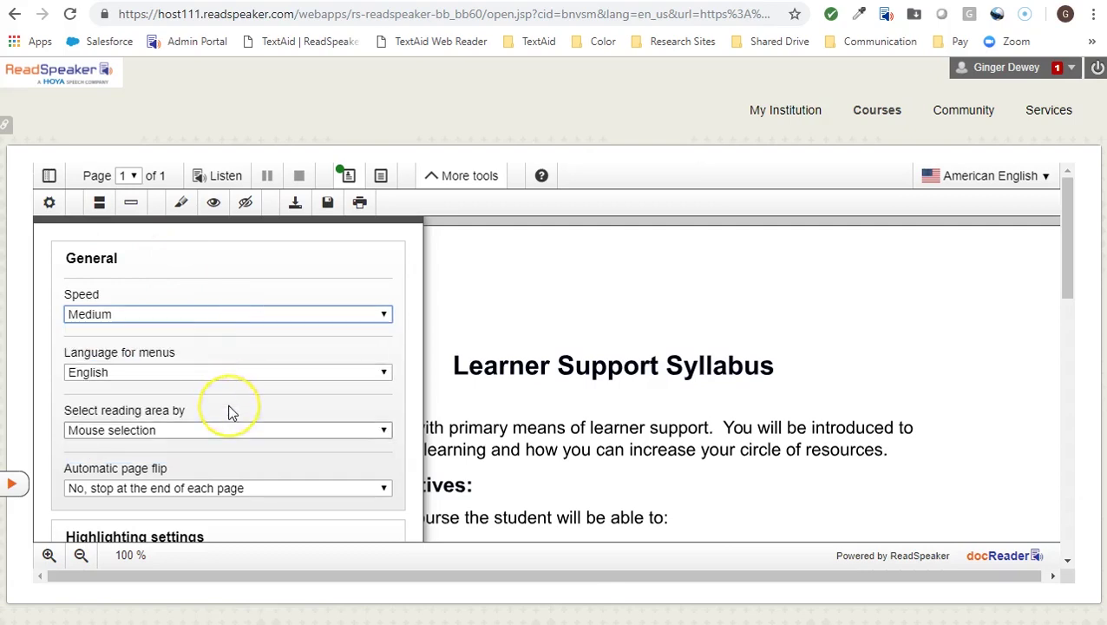
- Review the reading area choices and set Automatic page flip to "Yes, turn page automatically and continue reading"
scroll(230, 412, down, 1)
scroll(230, 410, down, 1)
click(321, 255)
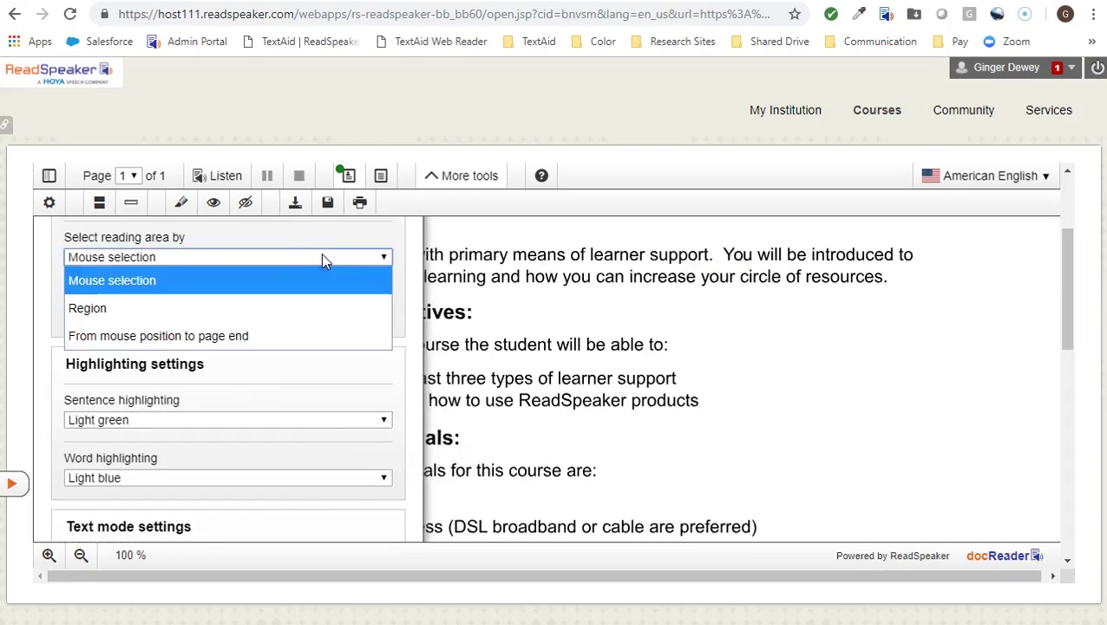
click(321, 252)
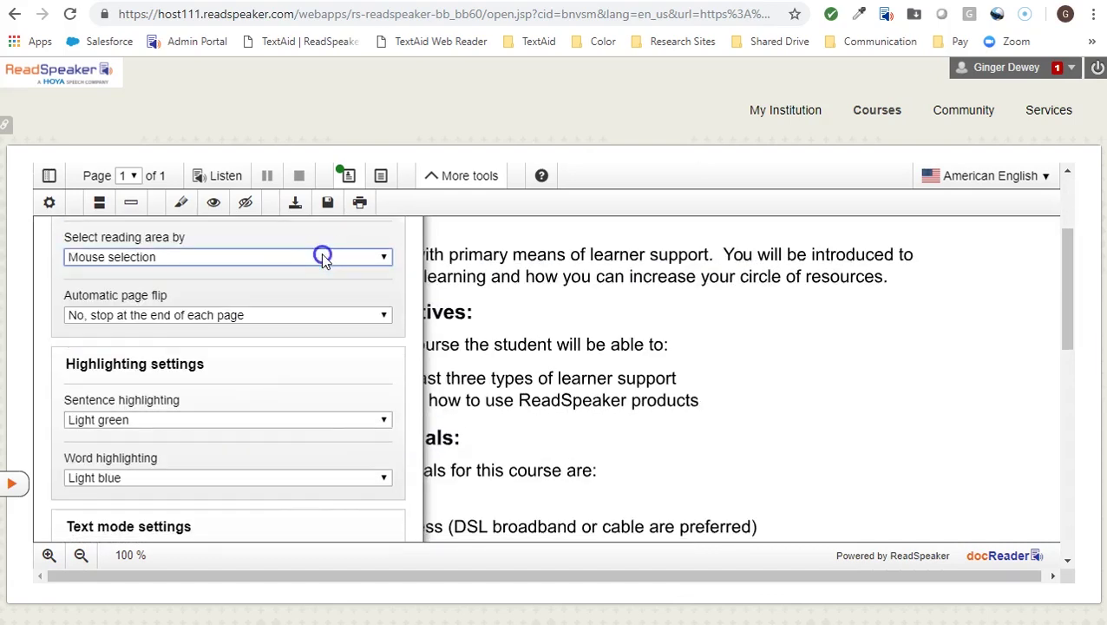
click(295, 319)
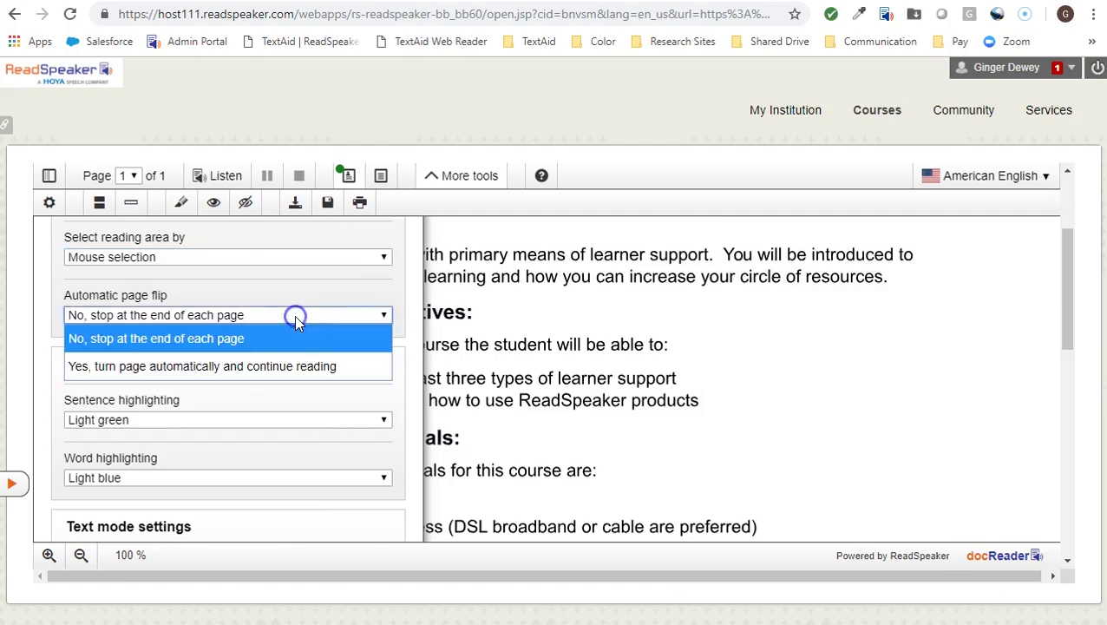
click(293, 366)
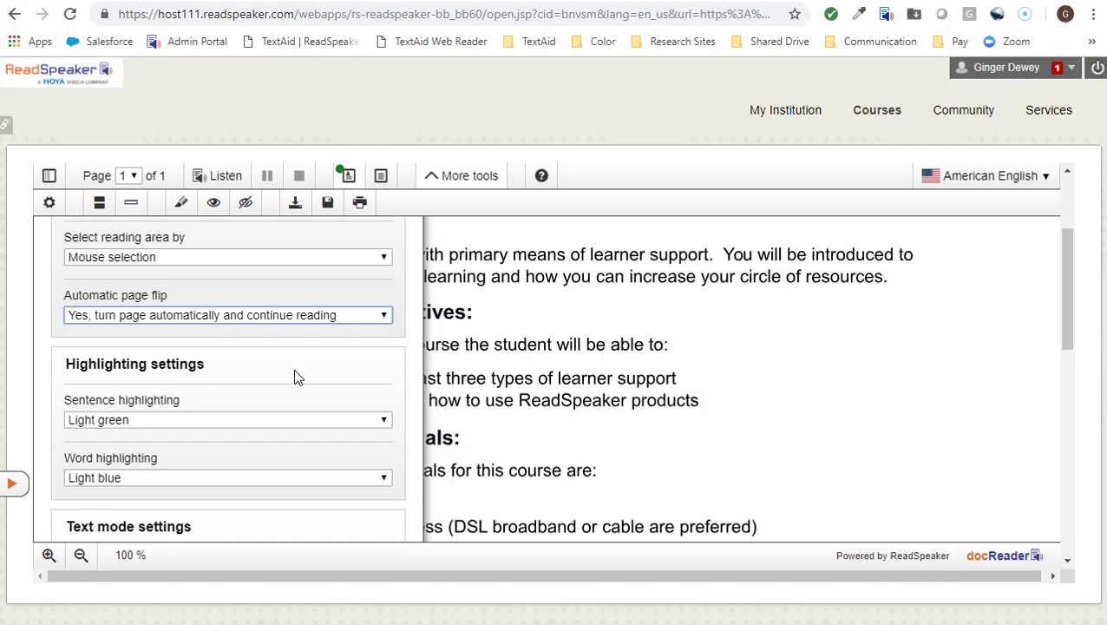
- Examine the colour options available for sentence highlighting and word highlighting
scroll(294, 376, down, 1)
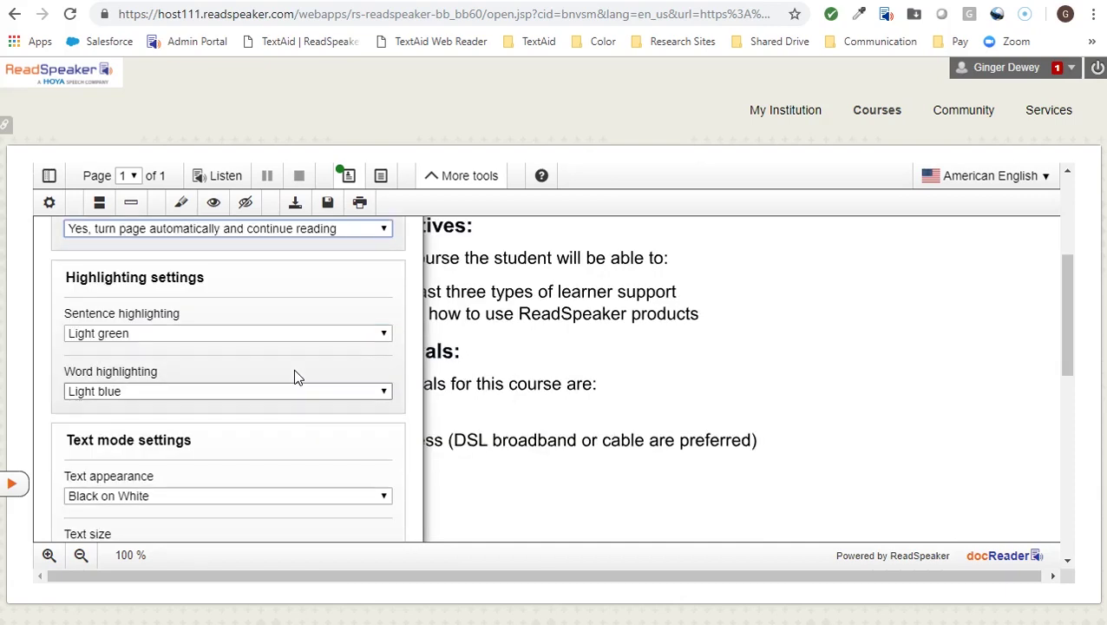
click(315, 338)
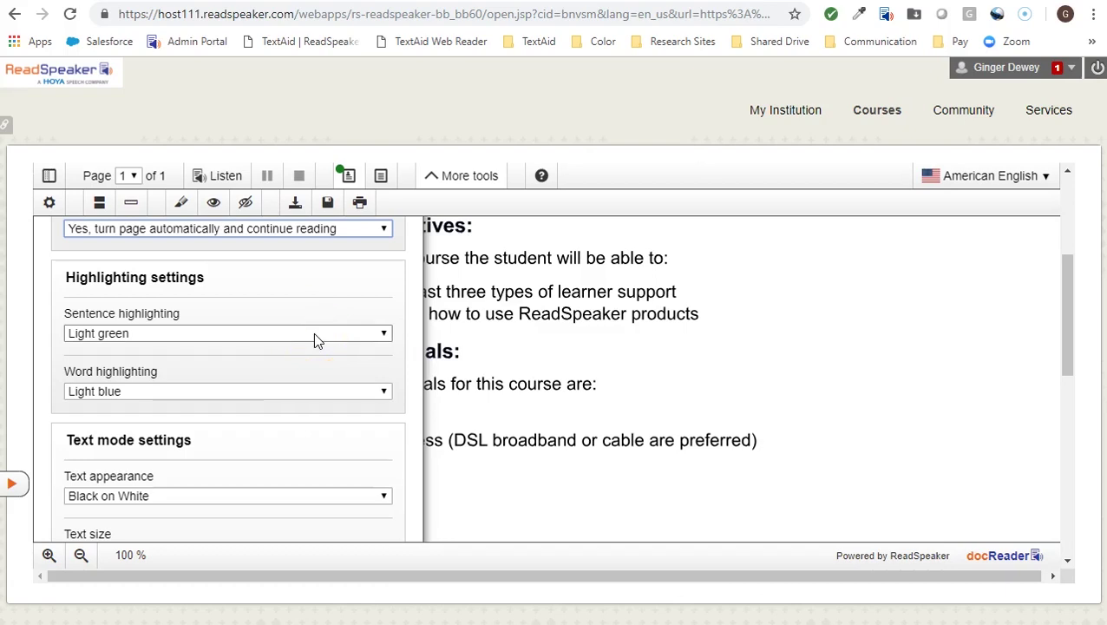
click(308, 397)
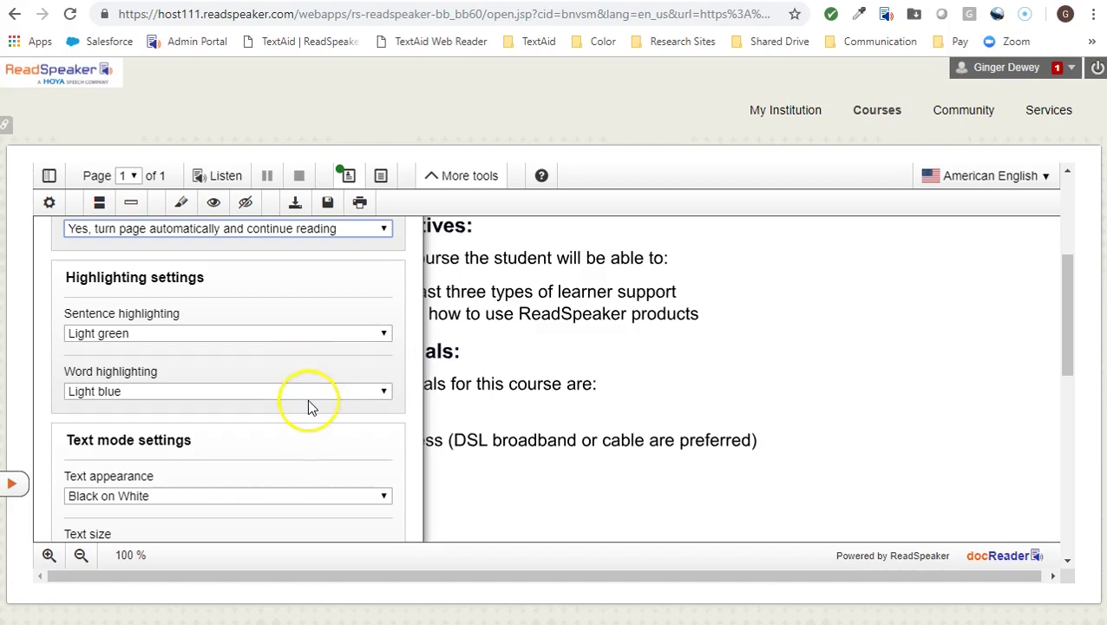
click(310, 332)
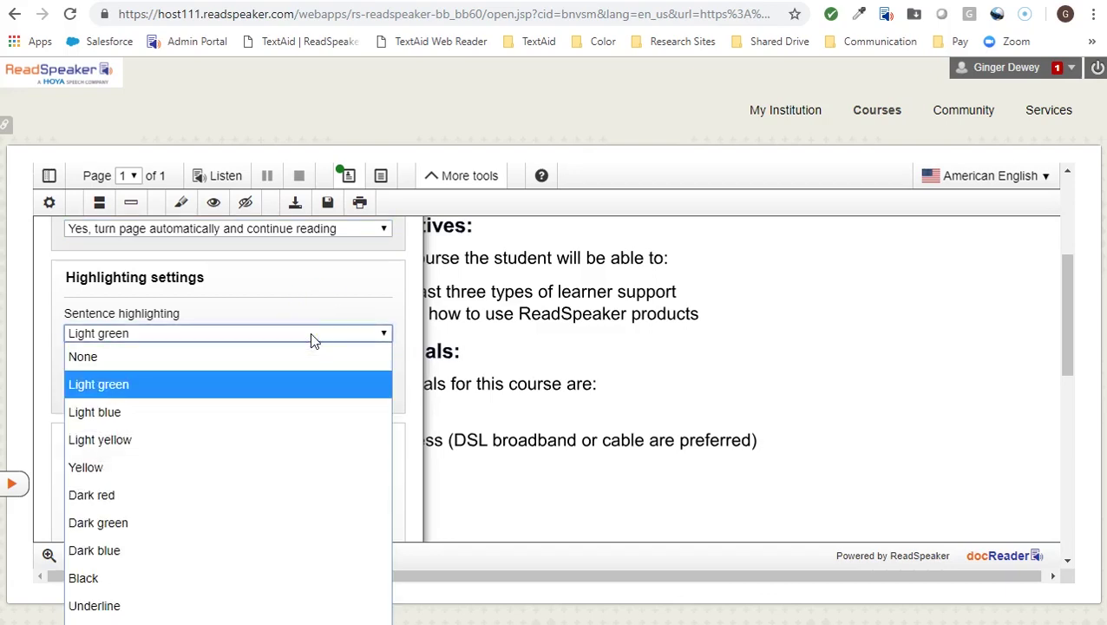
click(312, 334)
click(294, 396)
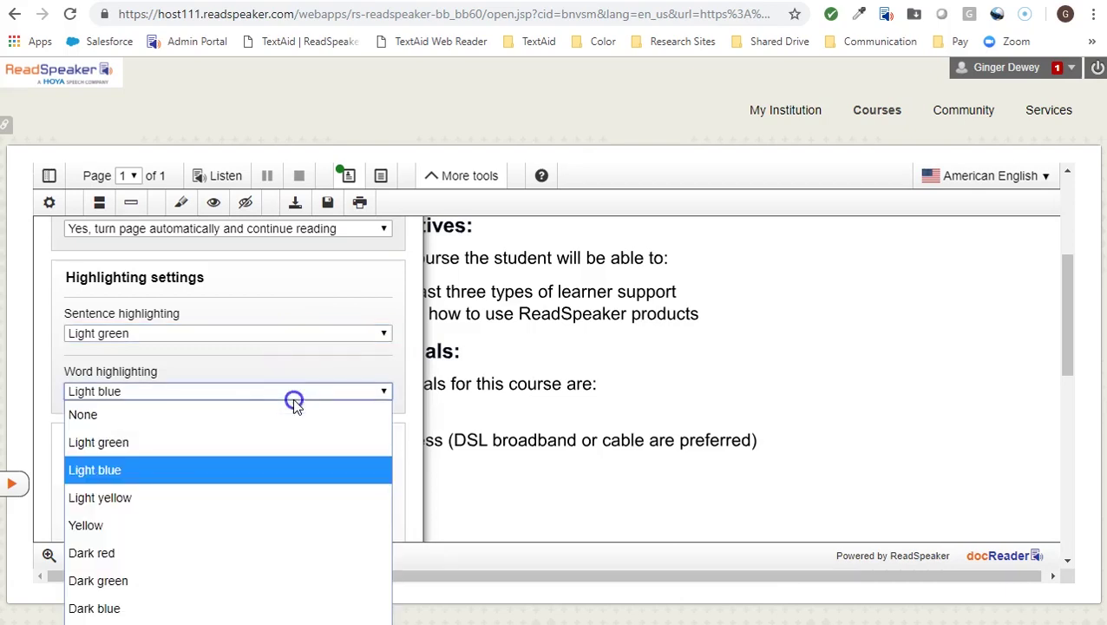
click(377, 402)
- In the text mode settings, set the text appearance to Black on Light blue and the text size to Normal
scroll(373, 409, down, 2)
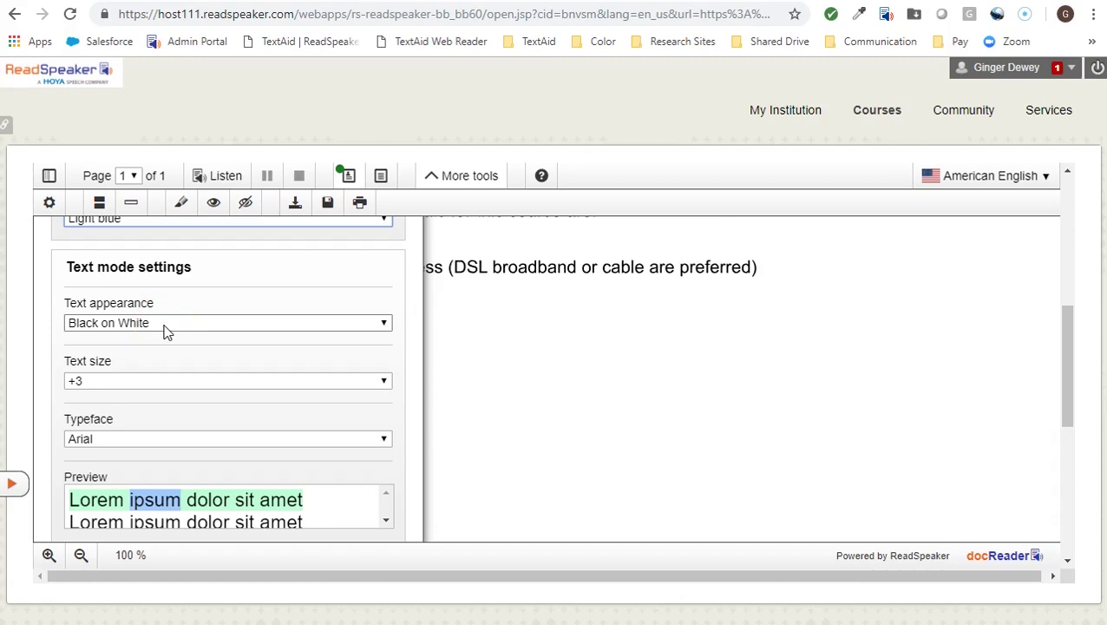
click(167, 332)
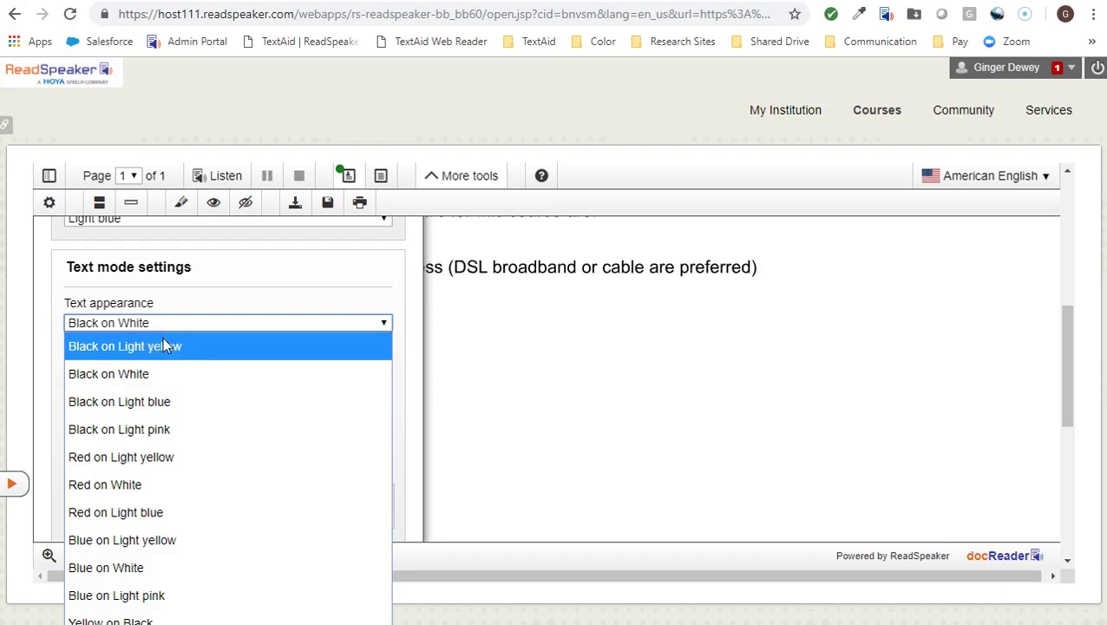
click(174, 404)
click(174, 404)
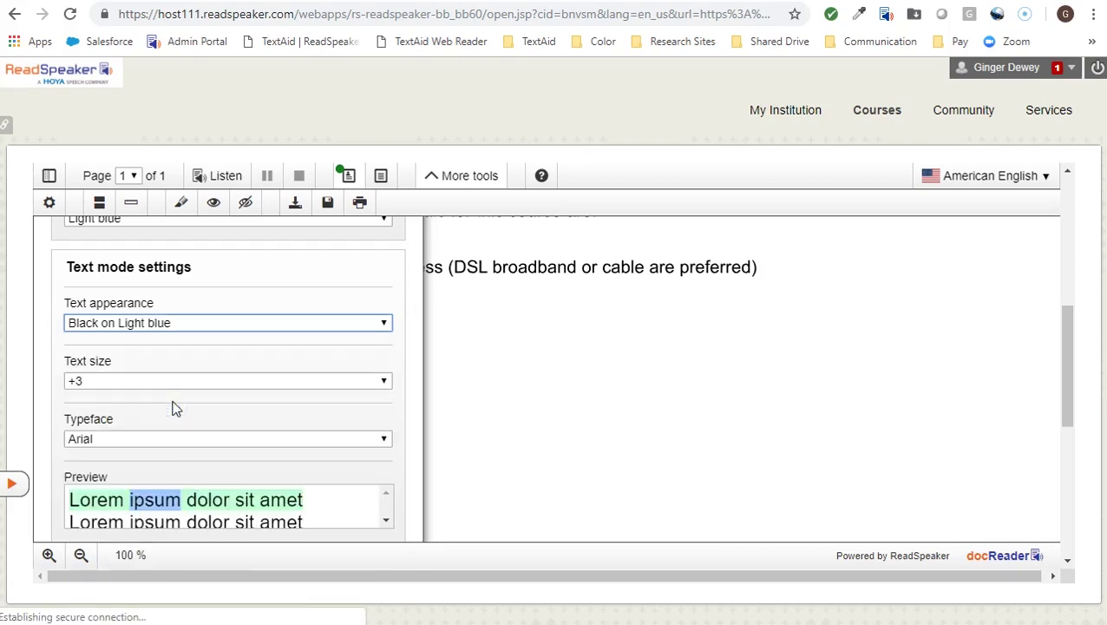
click(206, 388)
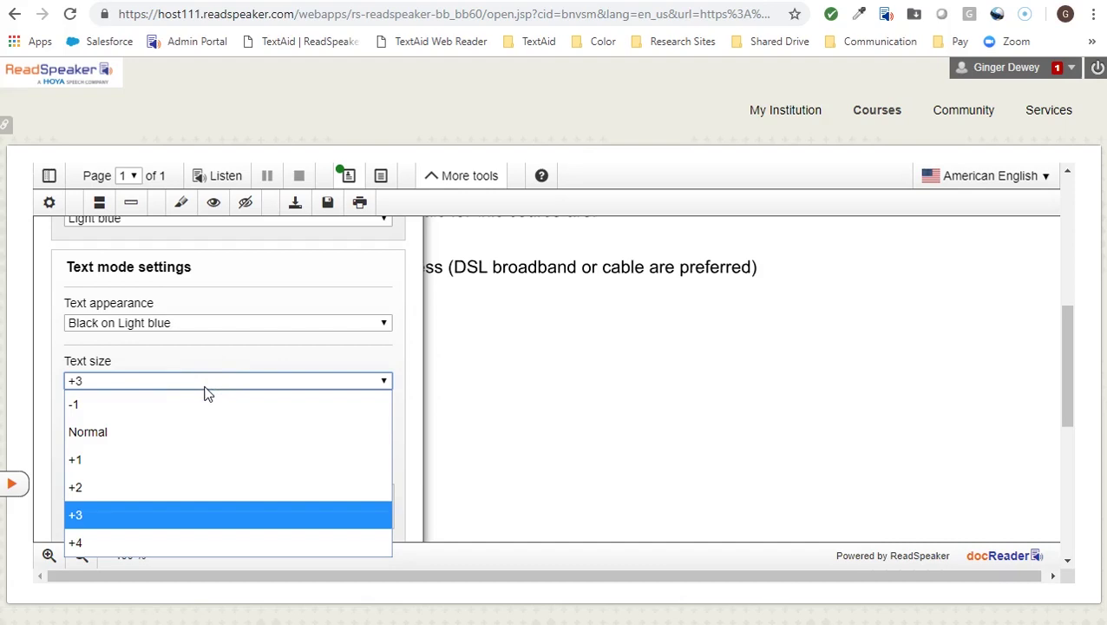
click(127, 439)
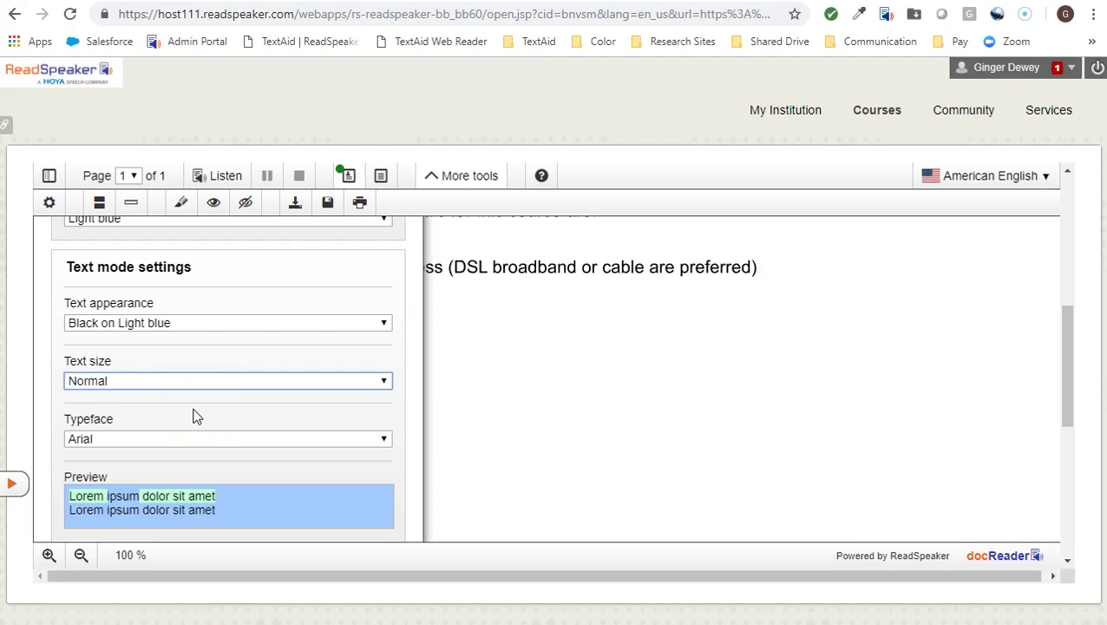
scroll(194, 416, down, 1)
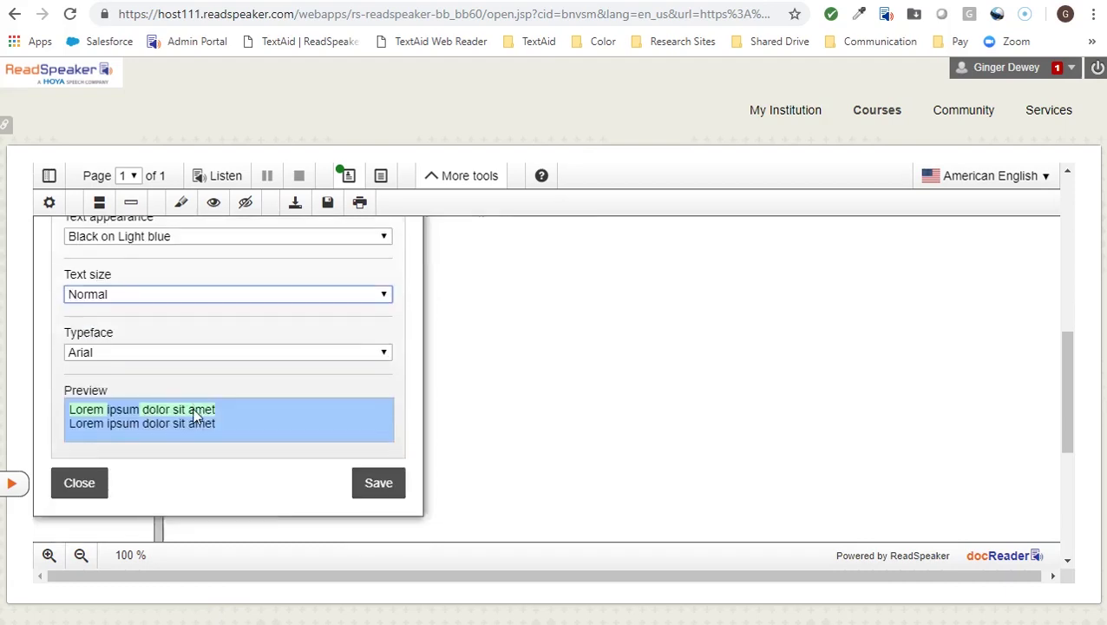
- Set the text mode typeface to Open Dyslexic and the text size to +2, and save the settings
click(258, 355)
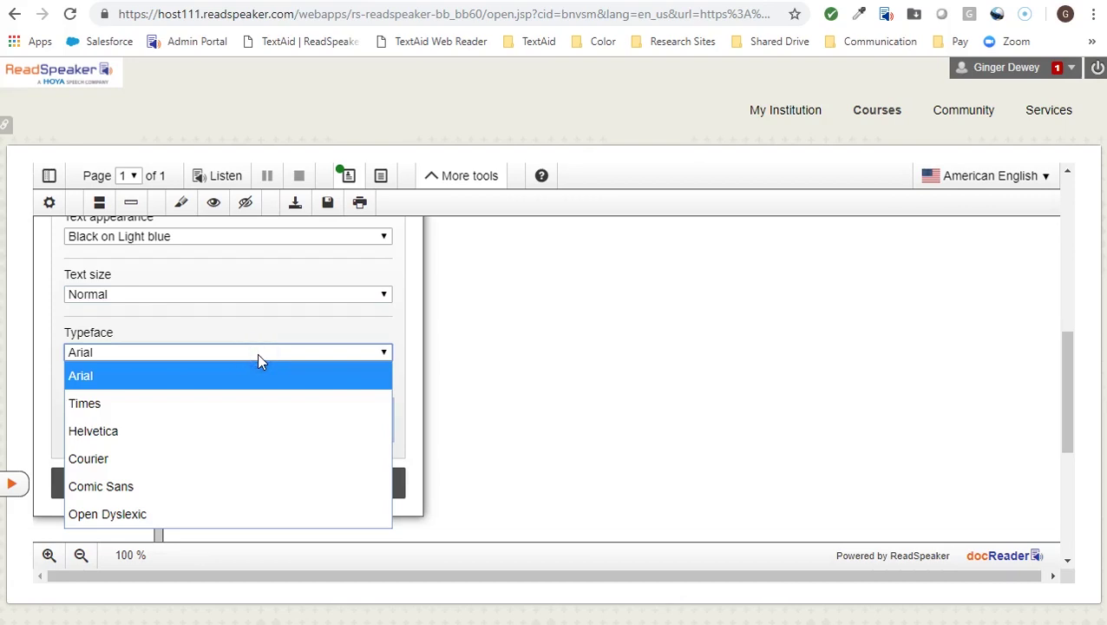
click(198, 517)
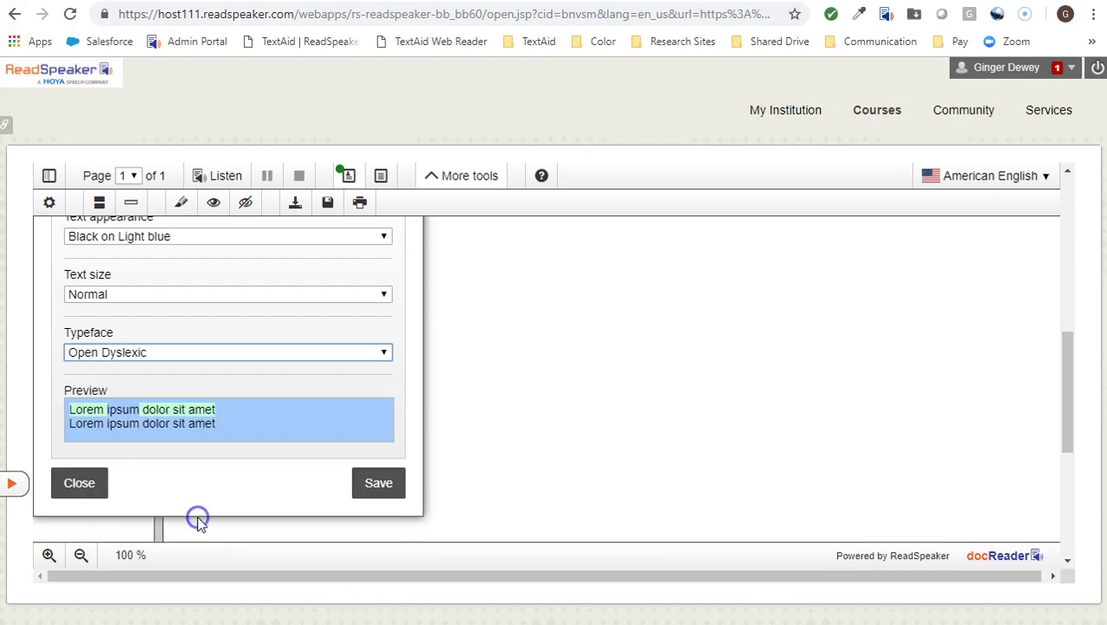
click(240, 296)
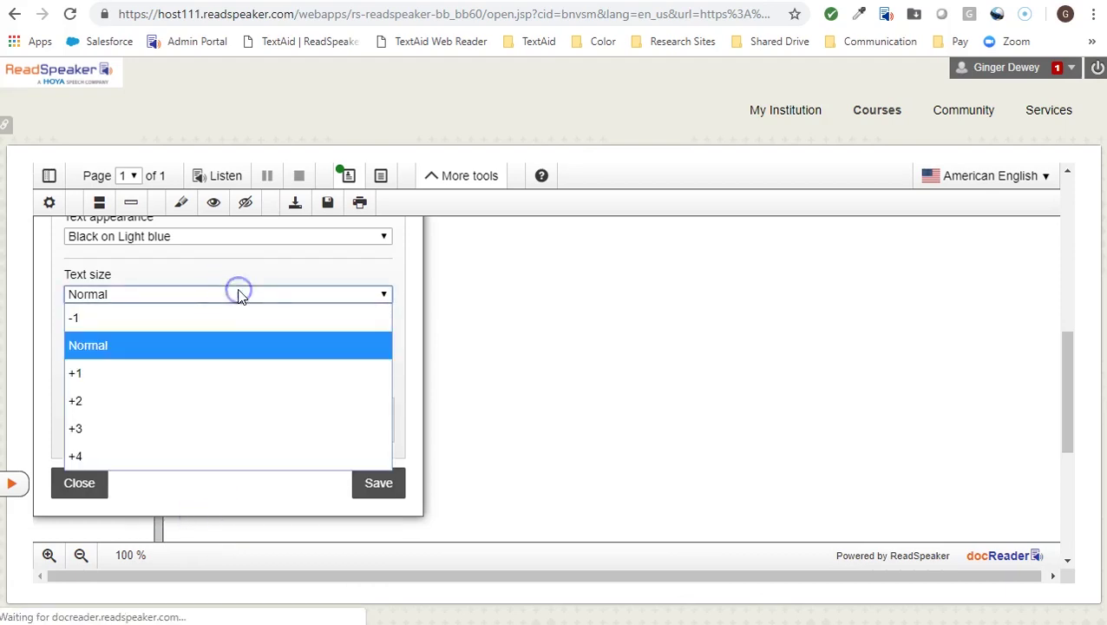
click(208, 403)
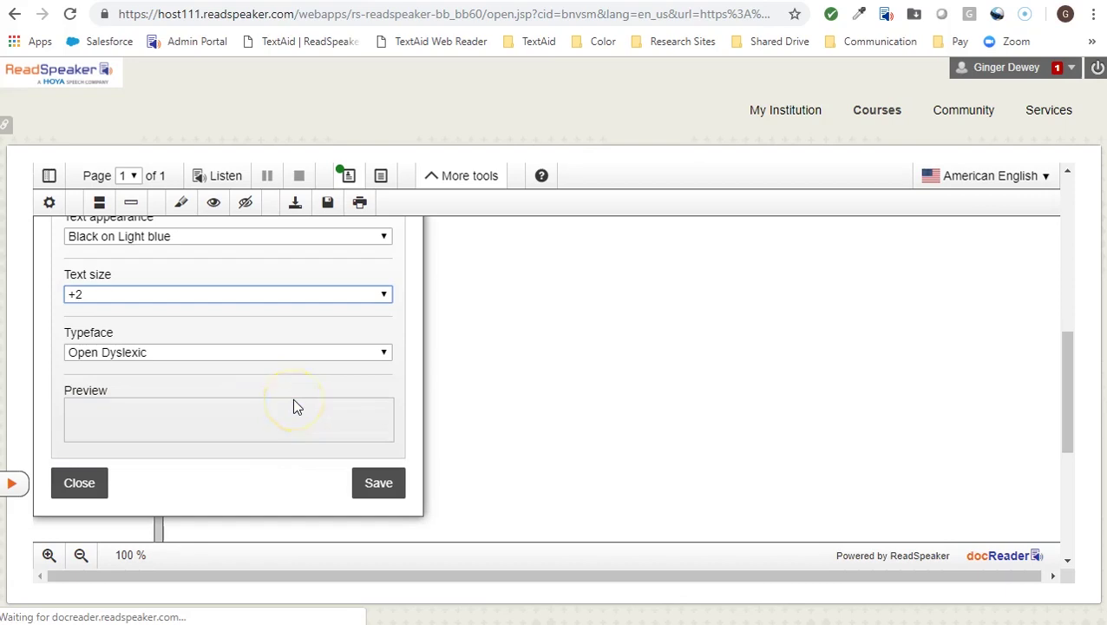
click(379, 486)
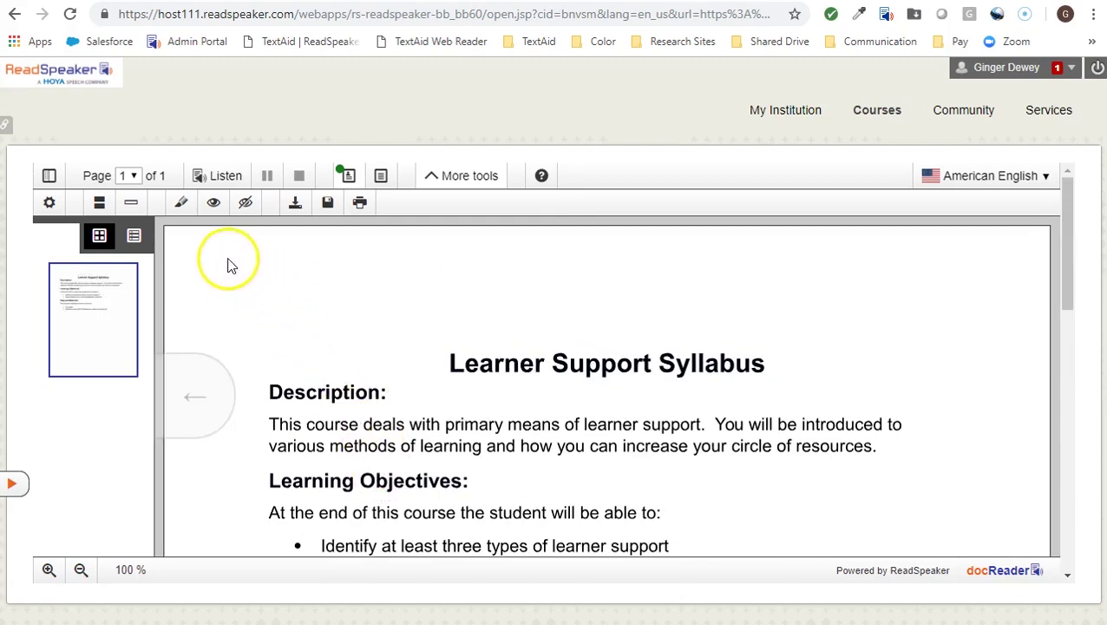
- View the whole syllabus in text mode down to Required Materials and return to the original page layout
click(381, 176)
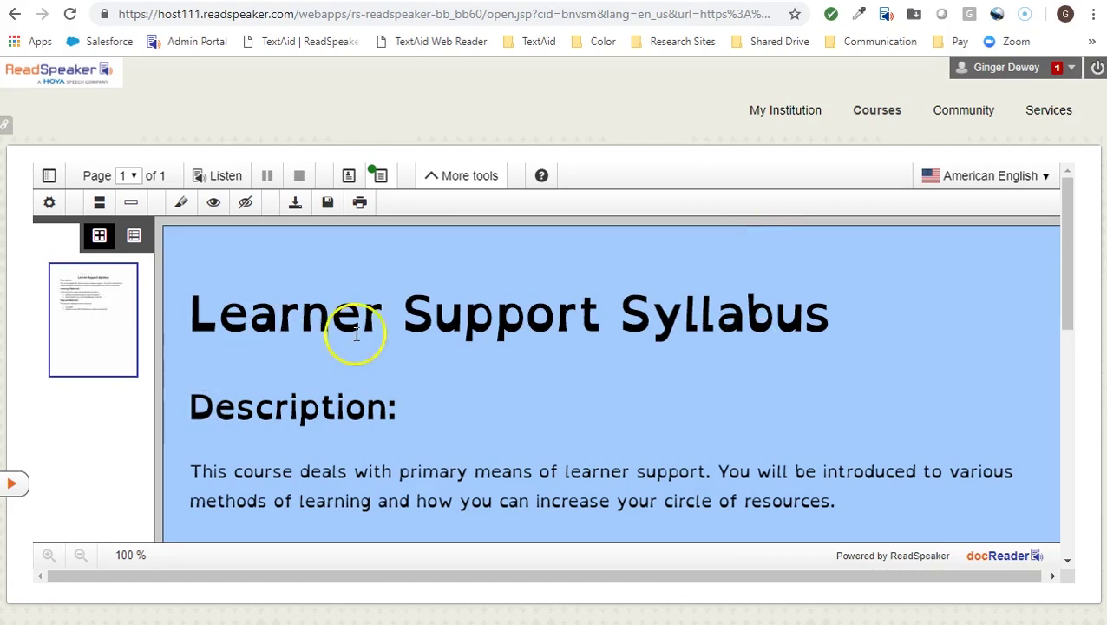
scroll(566, 373, down, 2)
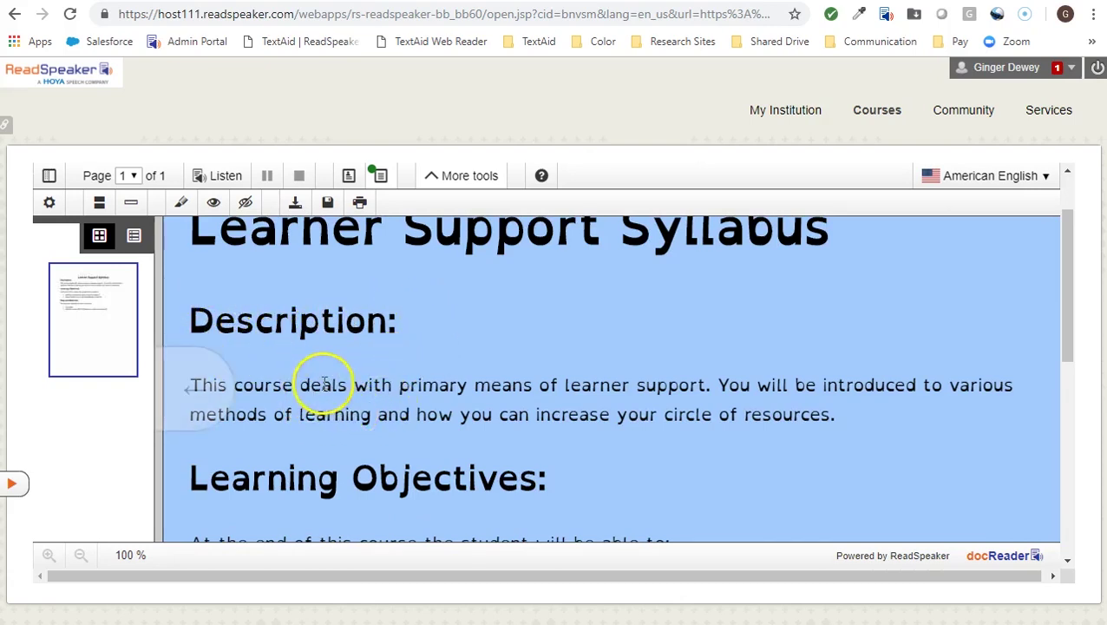
scroll(526, 432, down, 8)
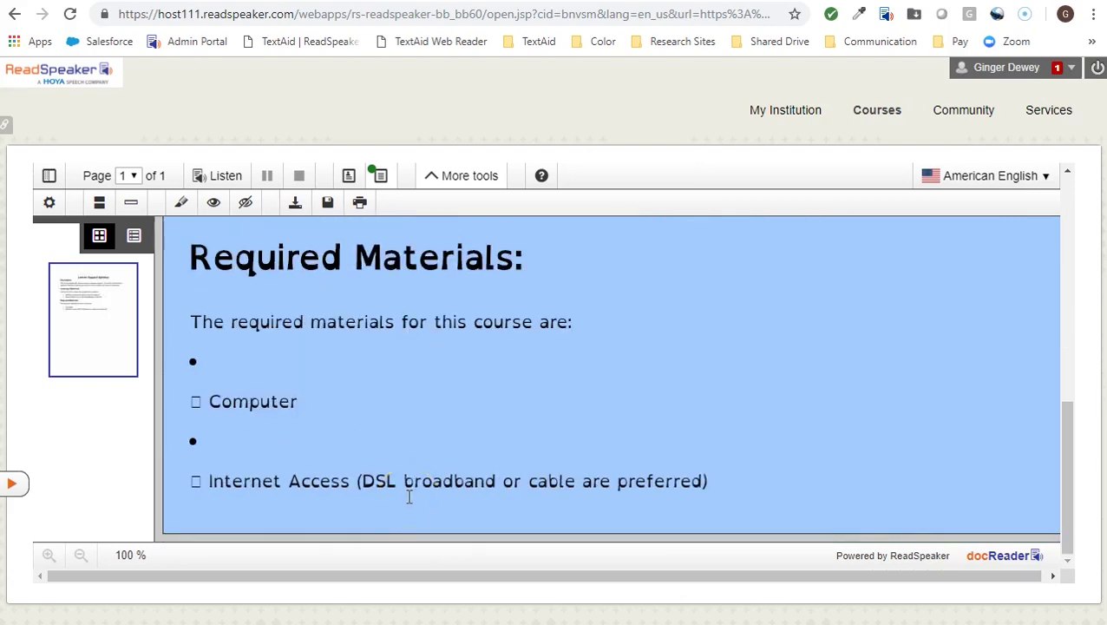
scroll(764, 396, up, 8)
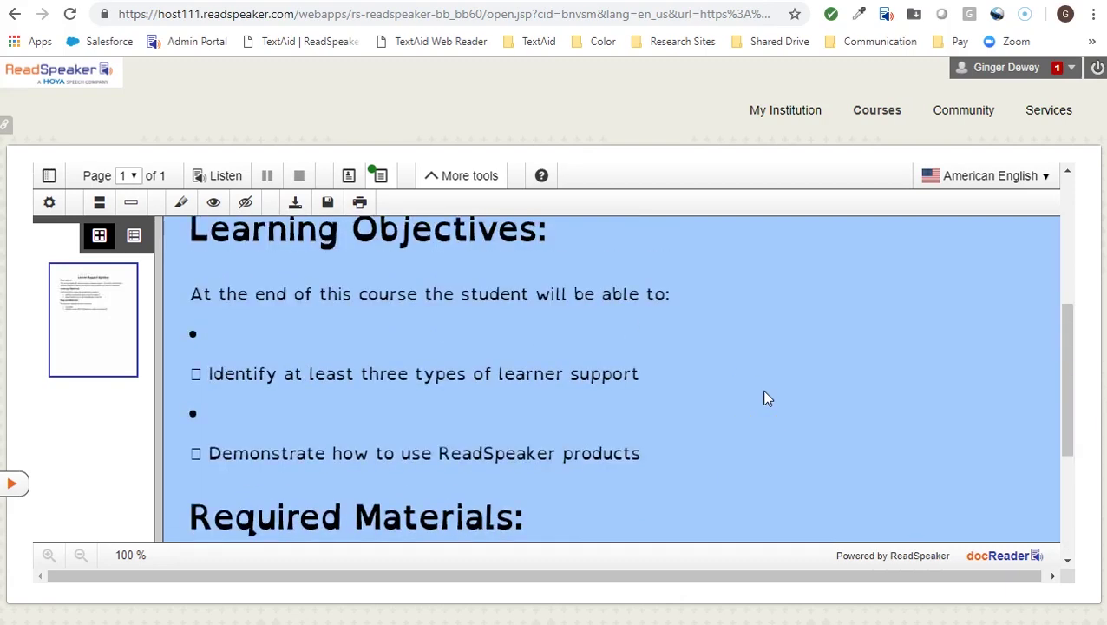
scroll(765, 390, up, 2)
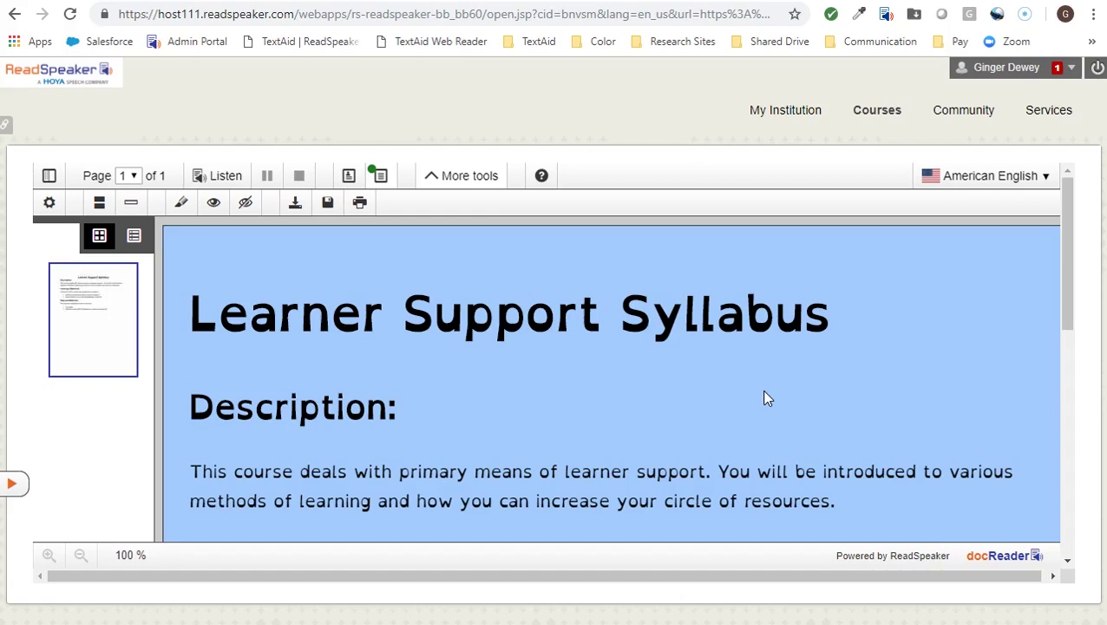
click(352, 176)
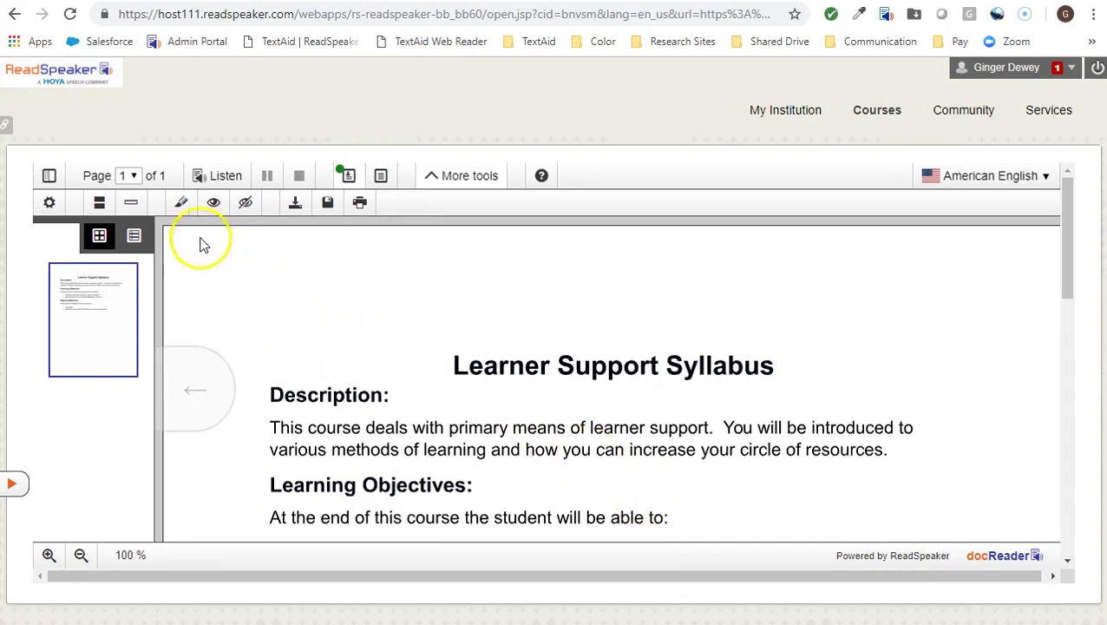
- Try the reading mask over the syllabus, enlarging and shrinking its clear band, and the mask covering the lower page, closing each one
click(99, 204)
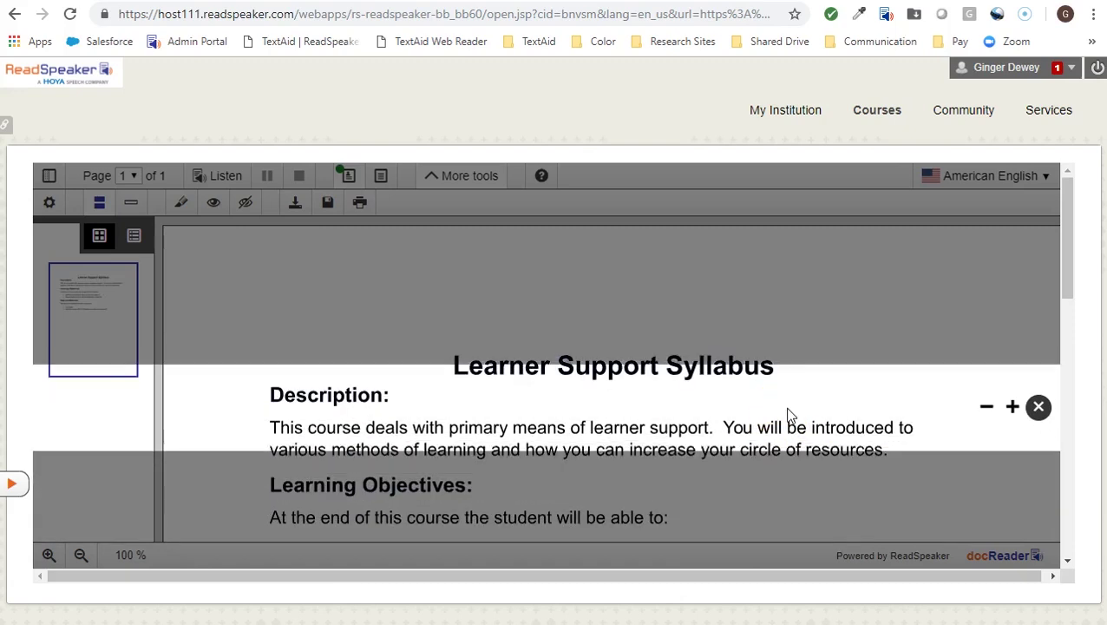
click(1012, 425)
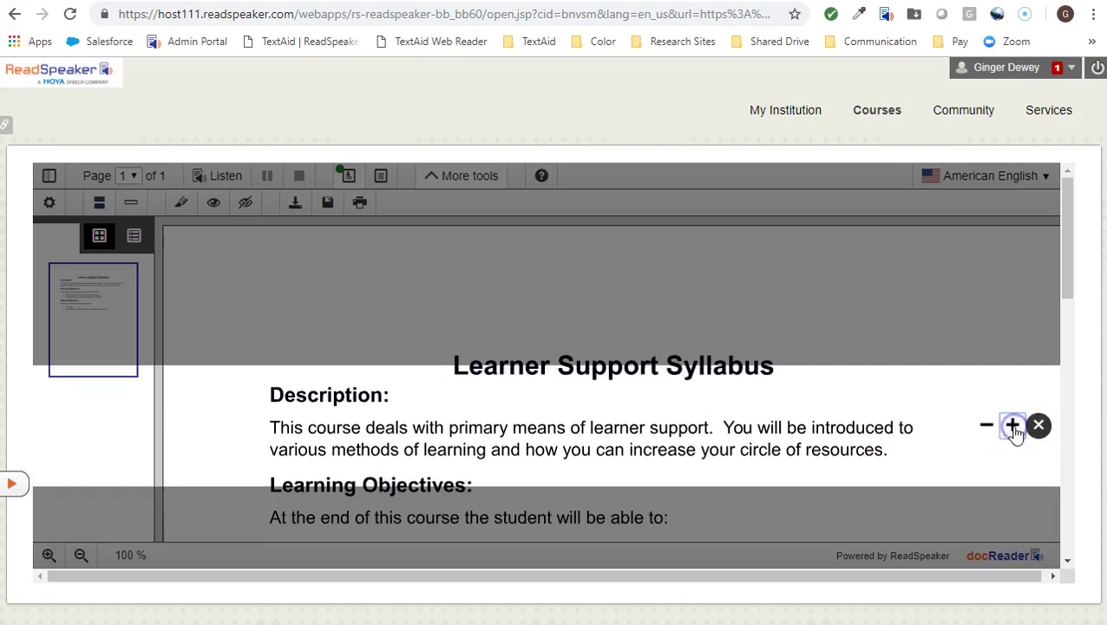
click(986, 416)
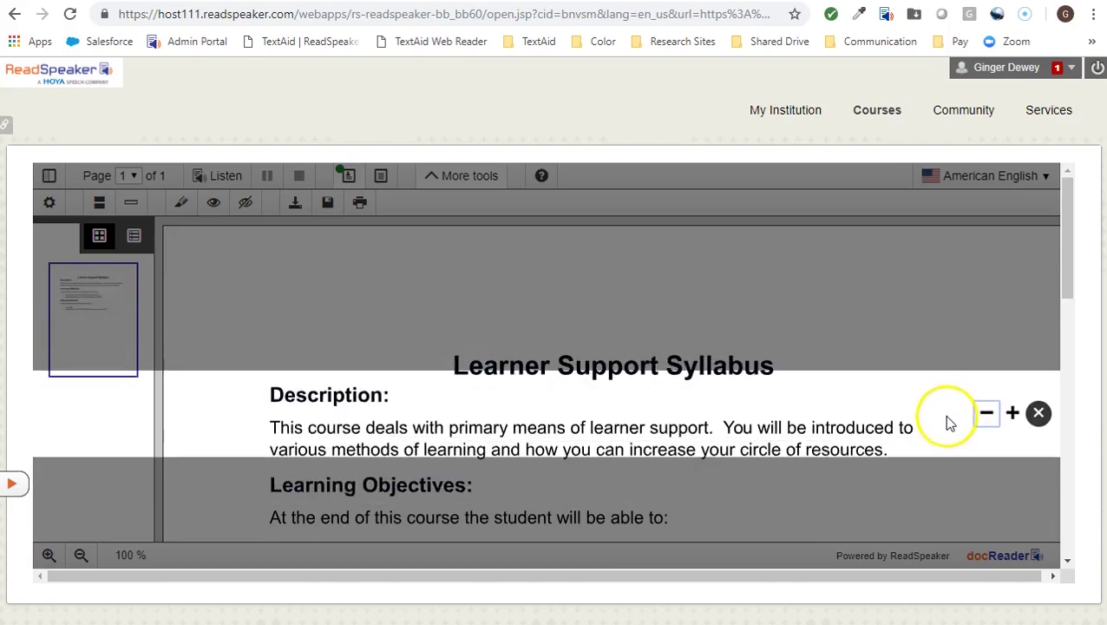
click(1038, 423)
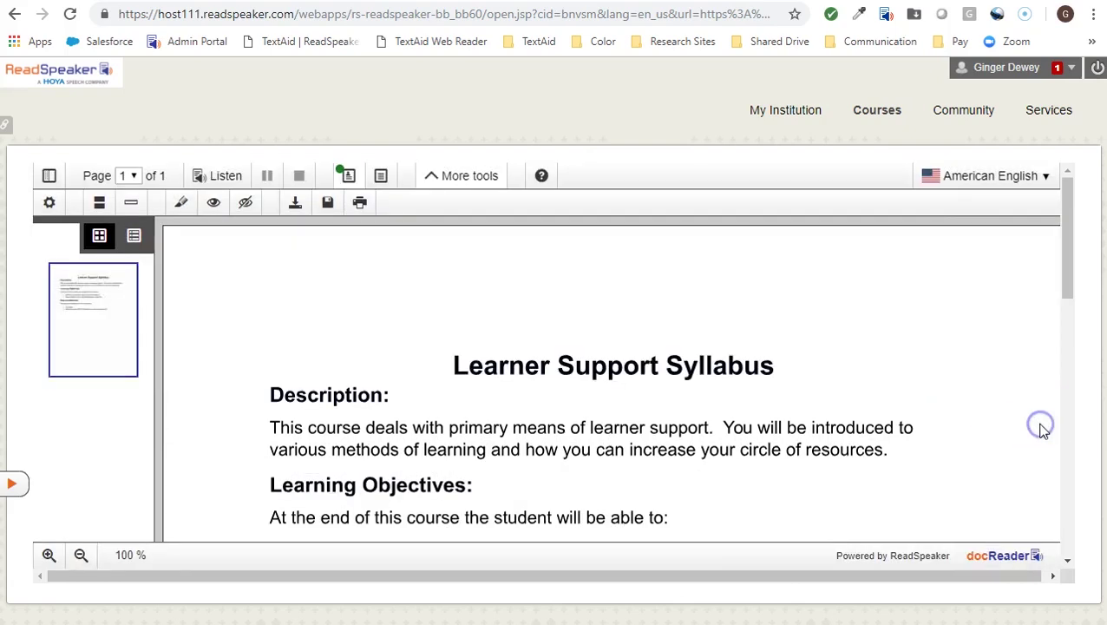
click(139, 207)
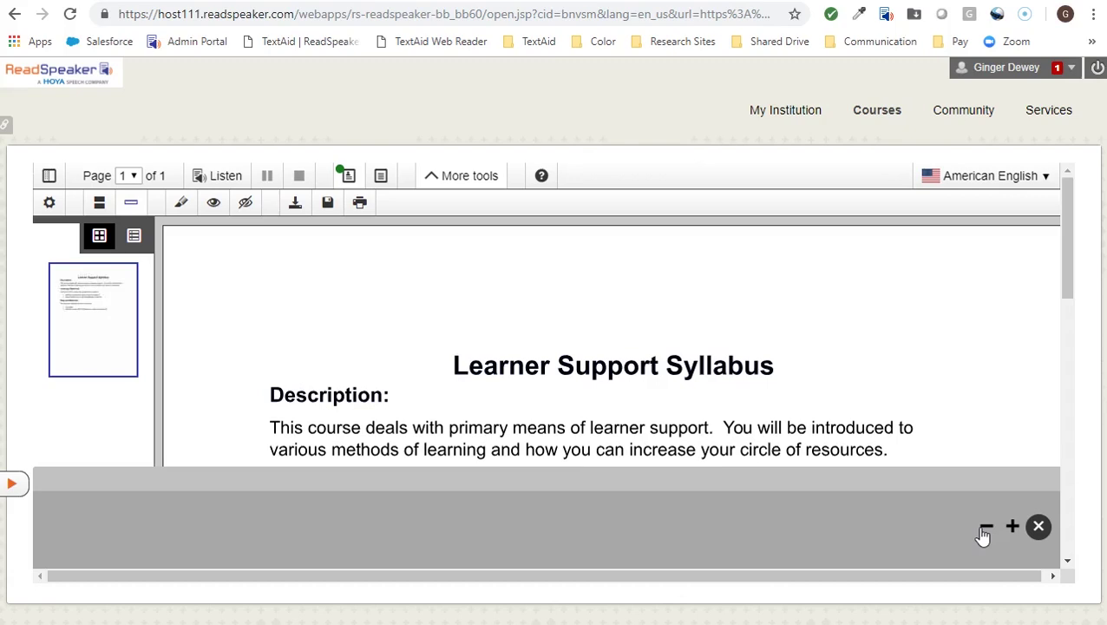
click(1038, 528)
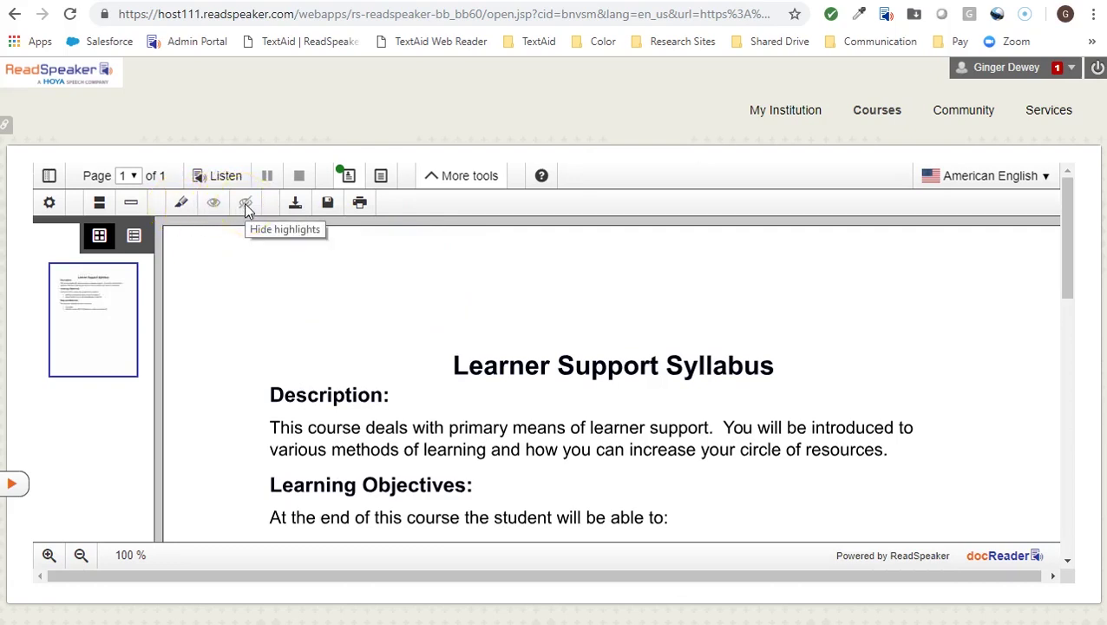
- Highlight "Internet Access (DSL broadband or cable are preferred)" under Required Materials in red
click(182, 205)
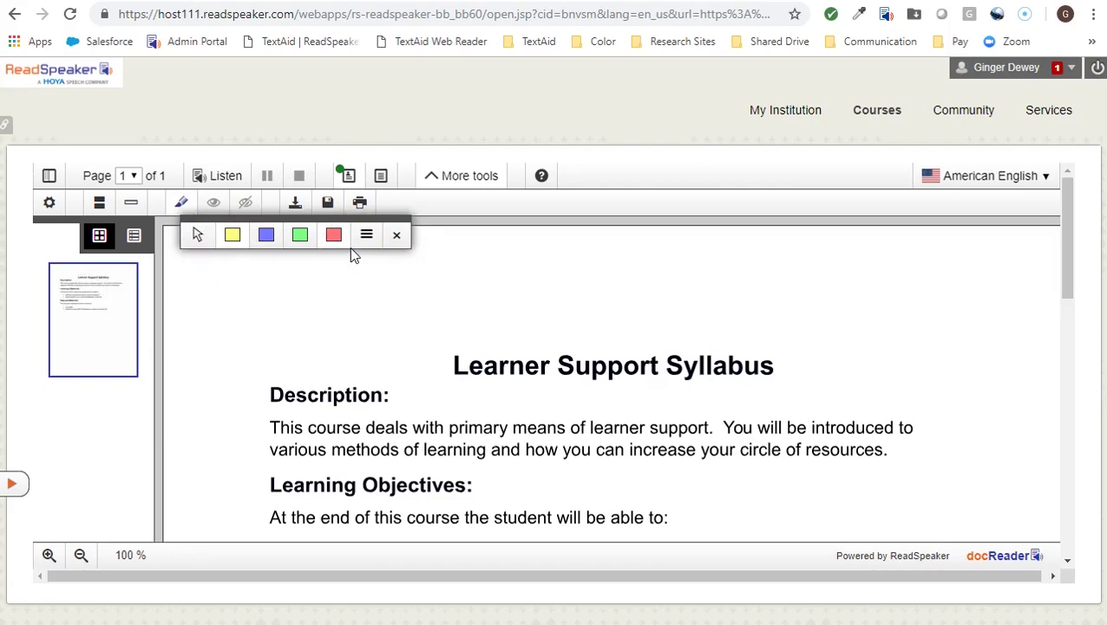
scroll(349, 246, down, 2)
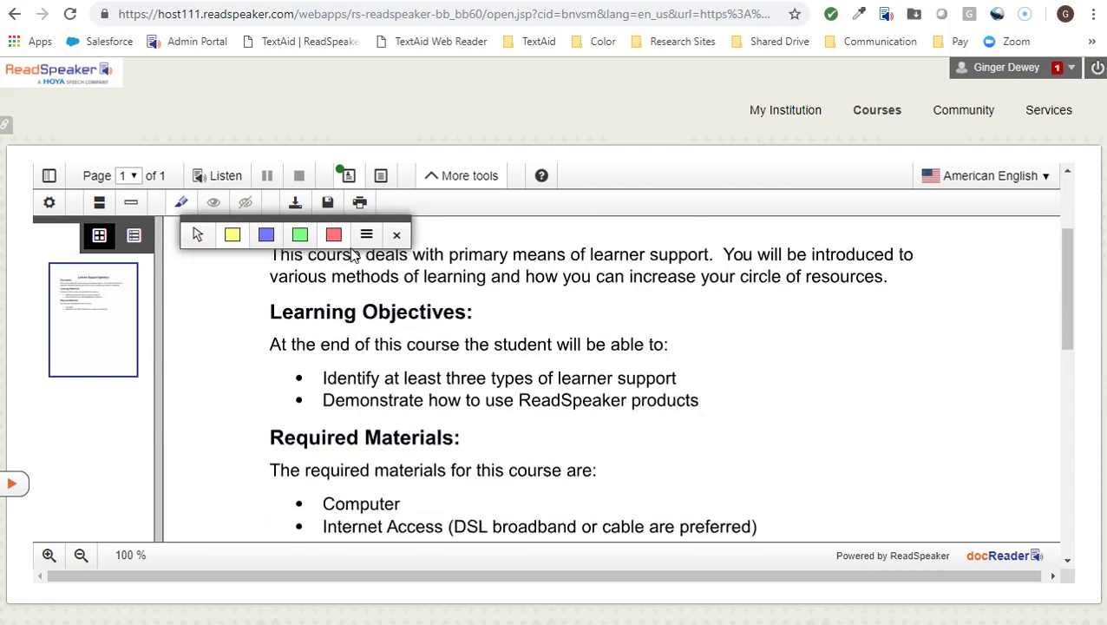
scroll(352, 253, down, 1)
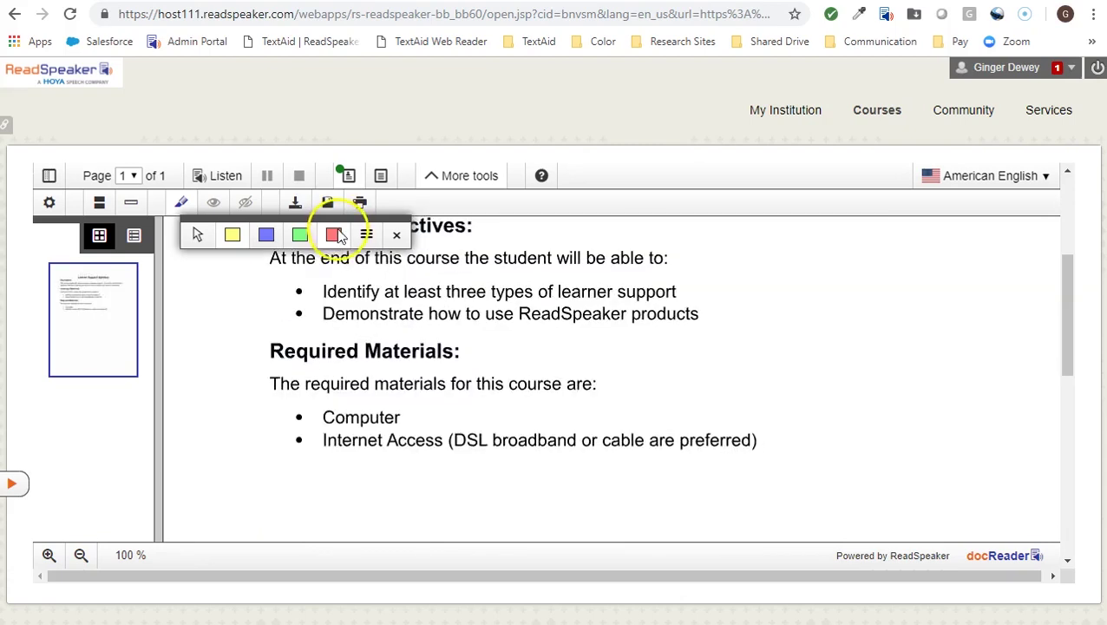
click(334, 236)
drag(324, 443, 758, 444)
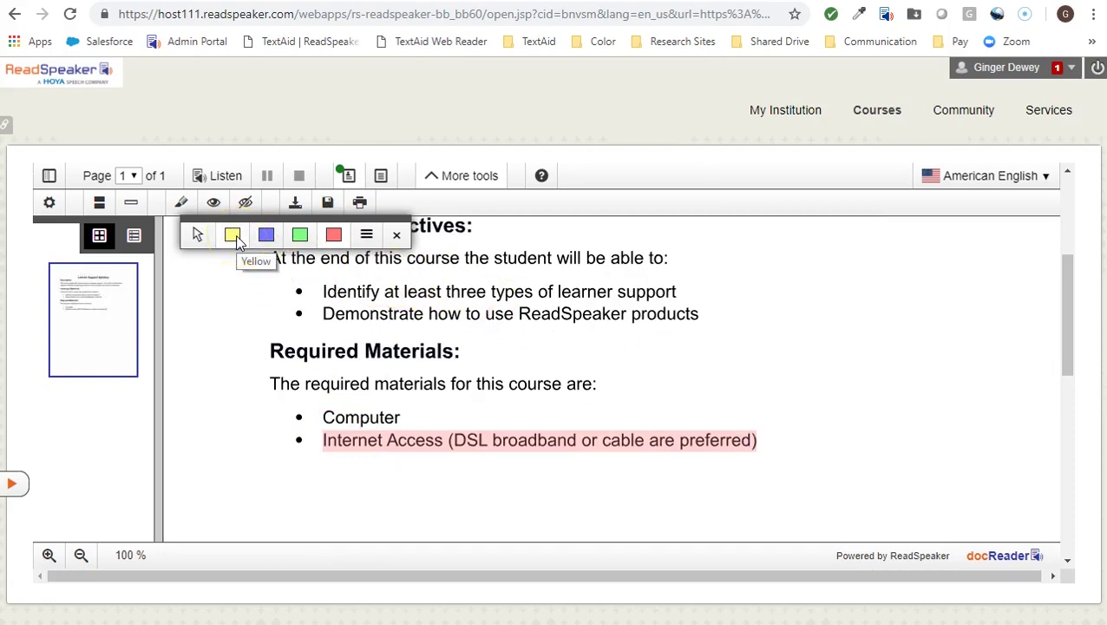
- Highlight "Demonstrate how to use ReadSpeaker products" in yellow and "Computer" in green
click(233, 236)
drag(321, 314, 702, 310)
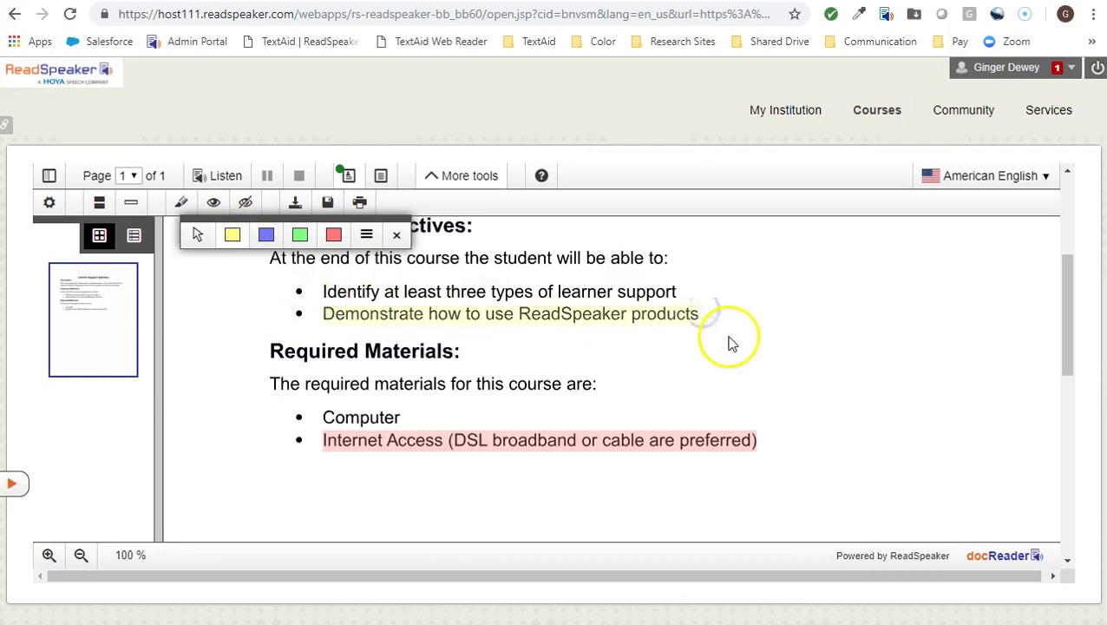
click(299, 235)
drag(323, 417, 415, 418)
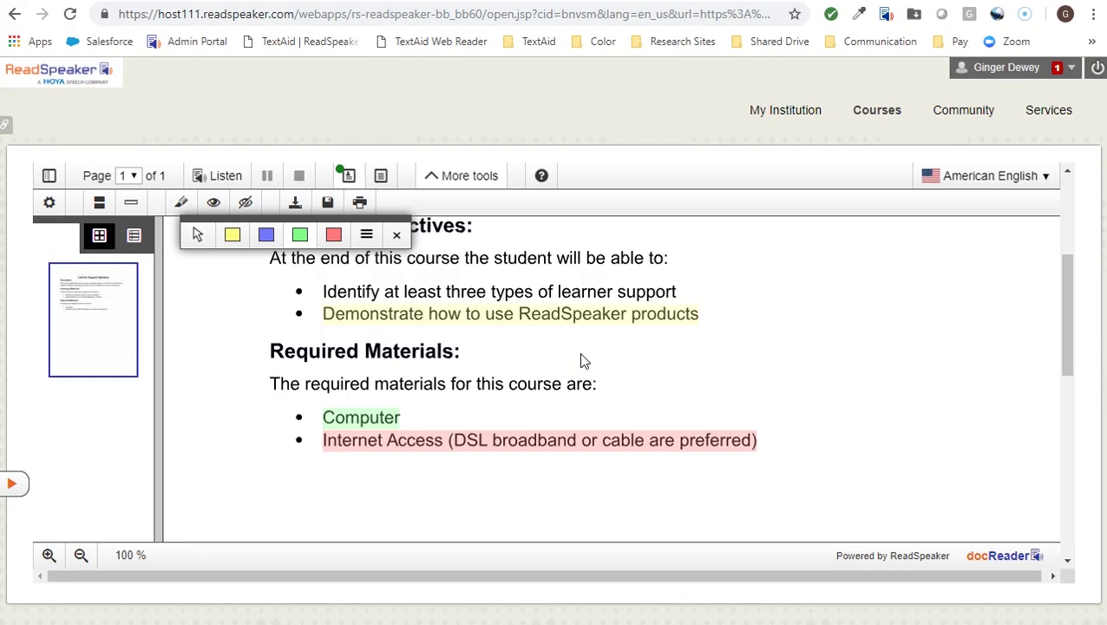
- Collect the highlights from the entire document into a PDF, sorted by color, with color indicators and all four colors included
click(366, 236)
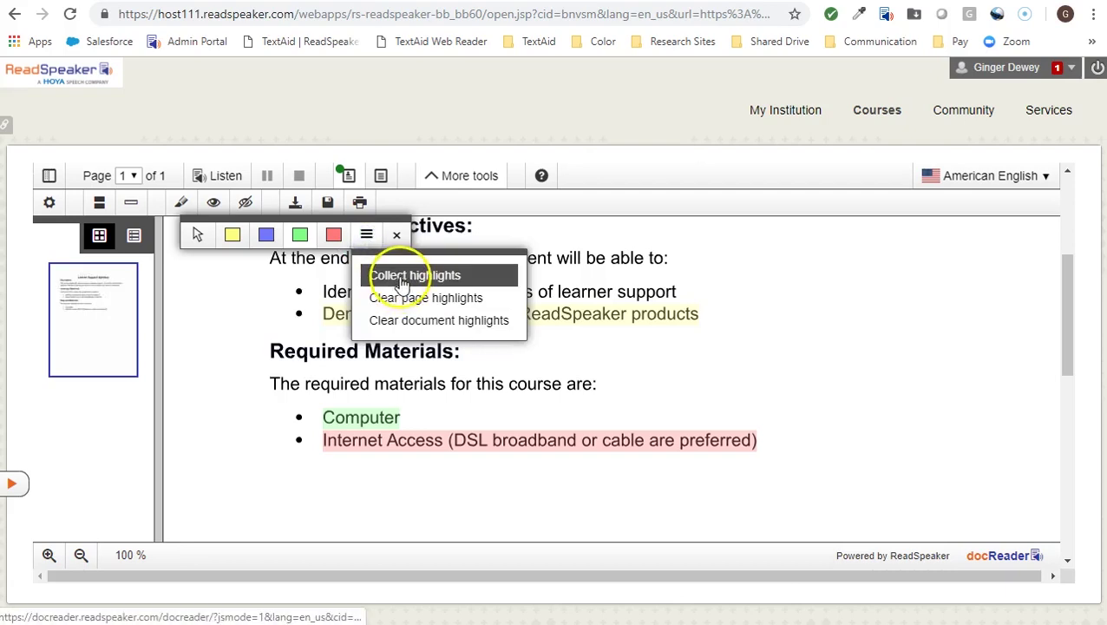
click(401, 278)
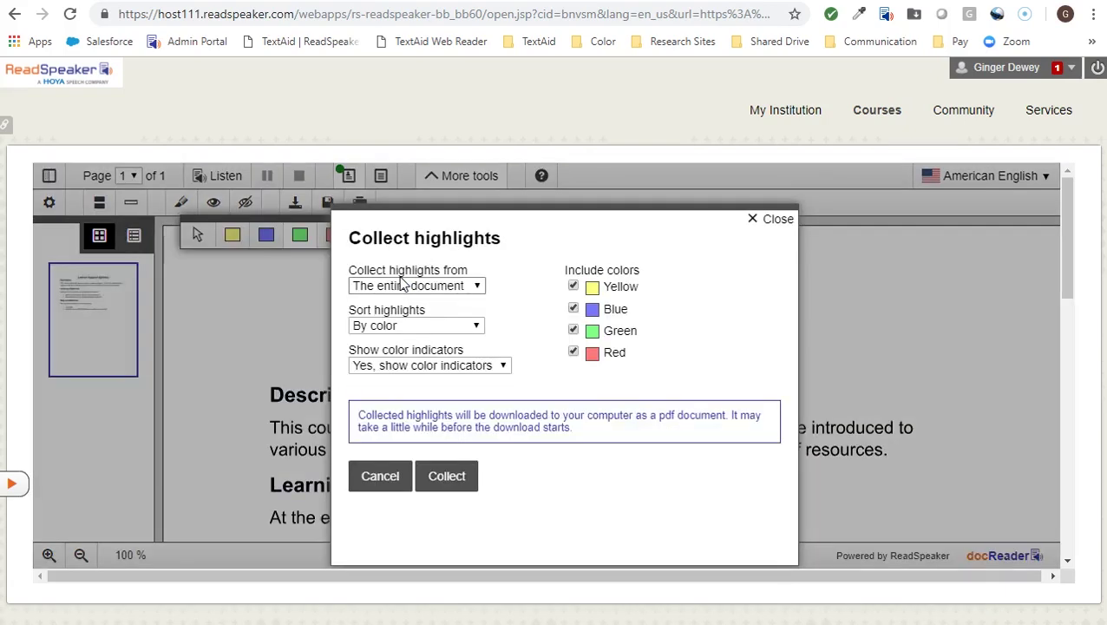
click(478, 286)
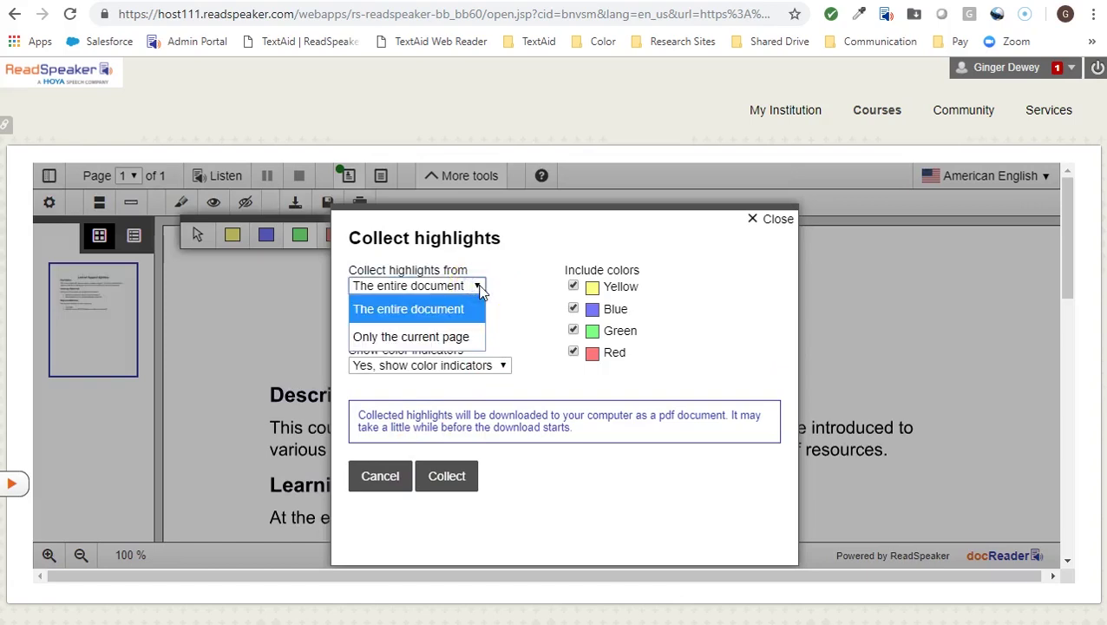
click(486, 327)
click(478, 326)
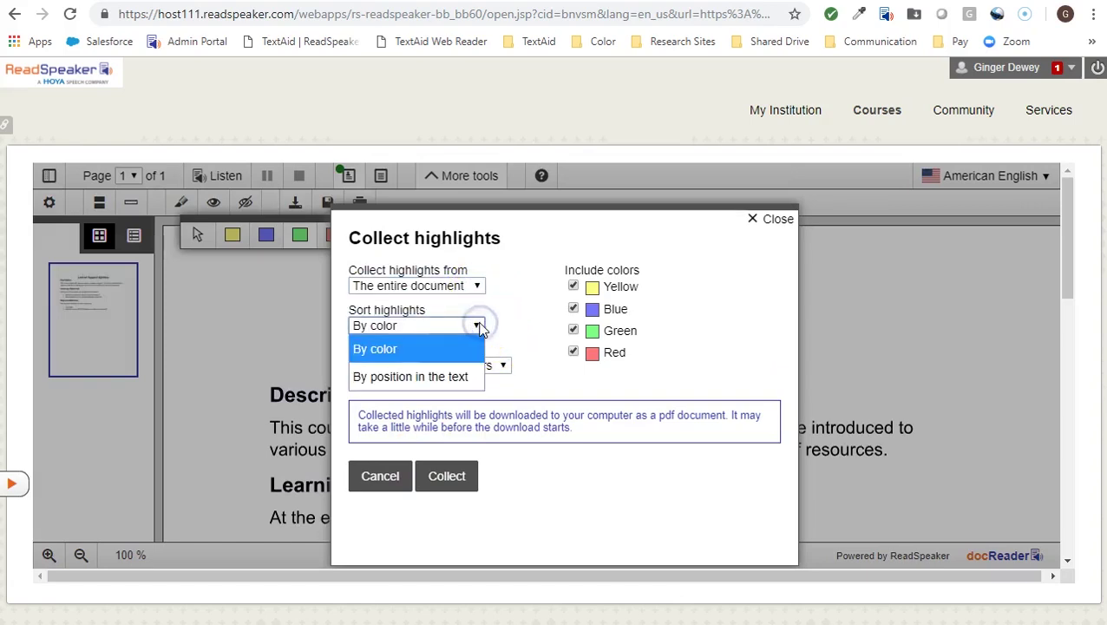
click(478, 325)
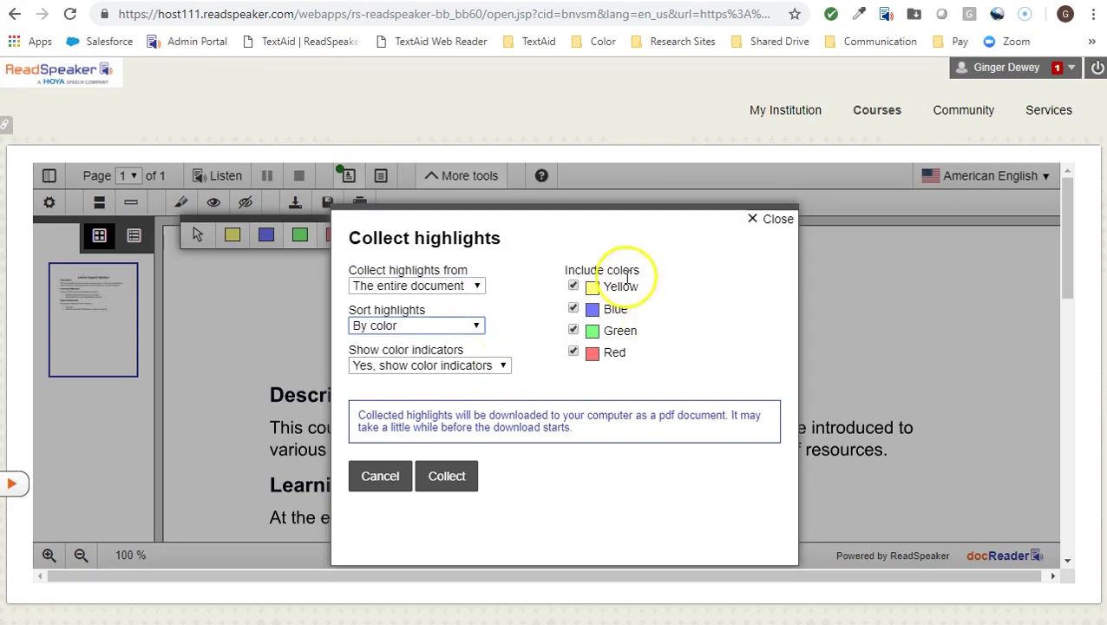
click(504, 366)
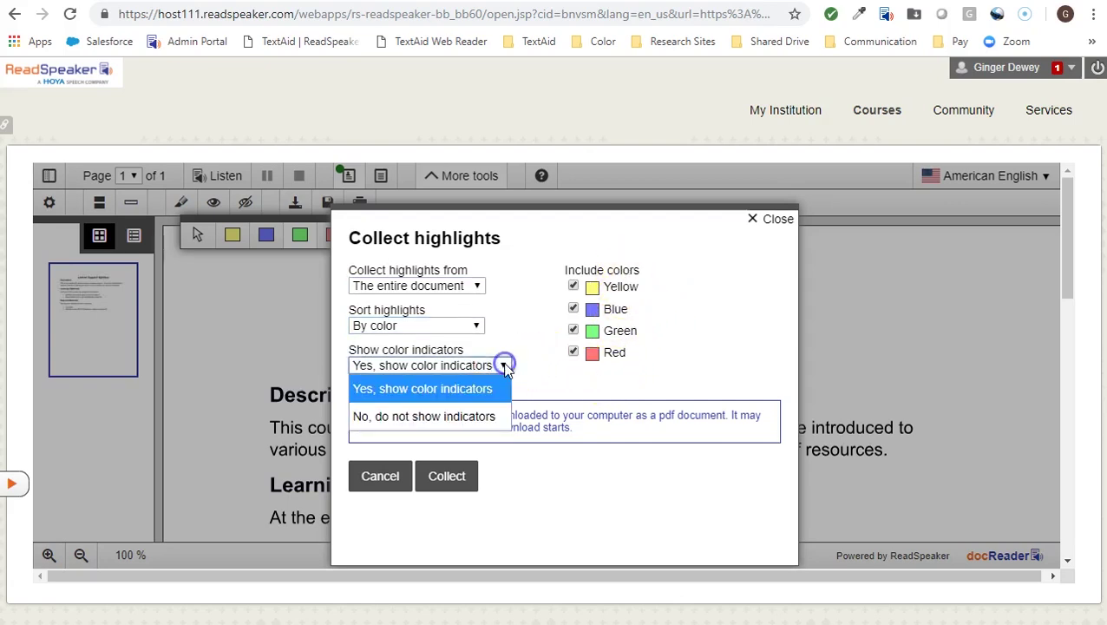
click(504, 366)
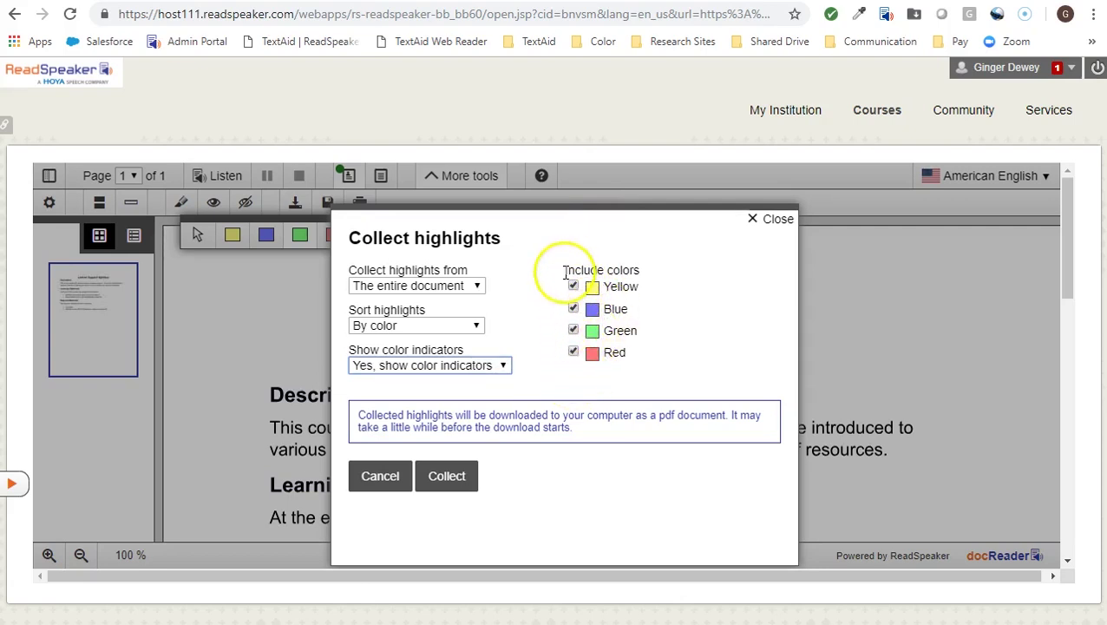
click(451, 482)
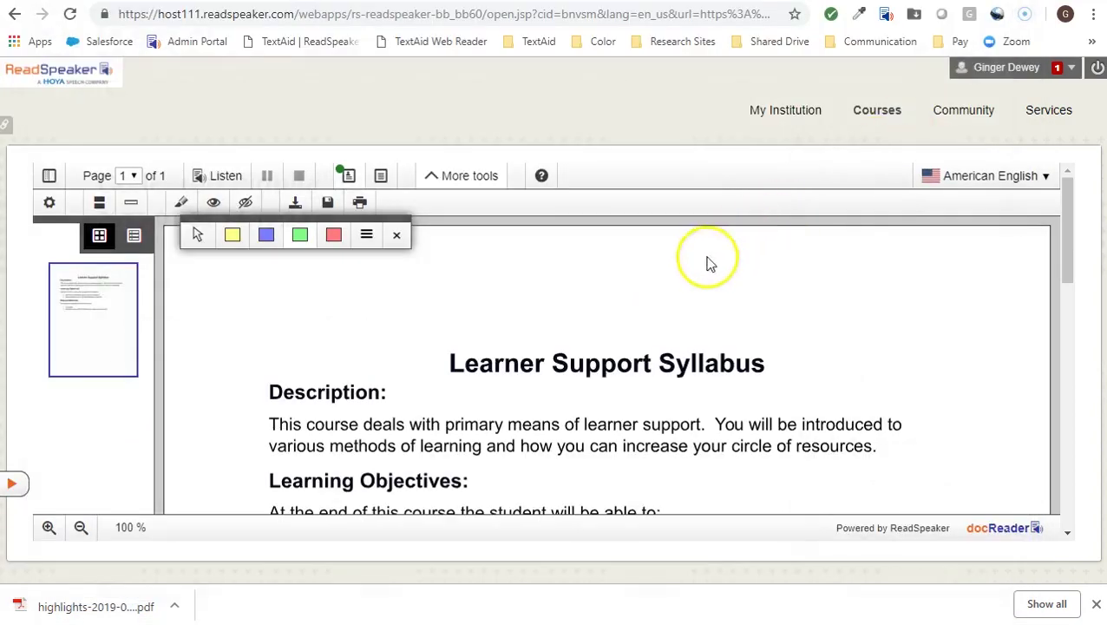
- Close the highlighter color palette and hide the highlights in the syllabus
click(396, 235)
scroll(544, 322, down, 3)
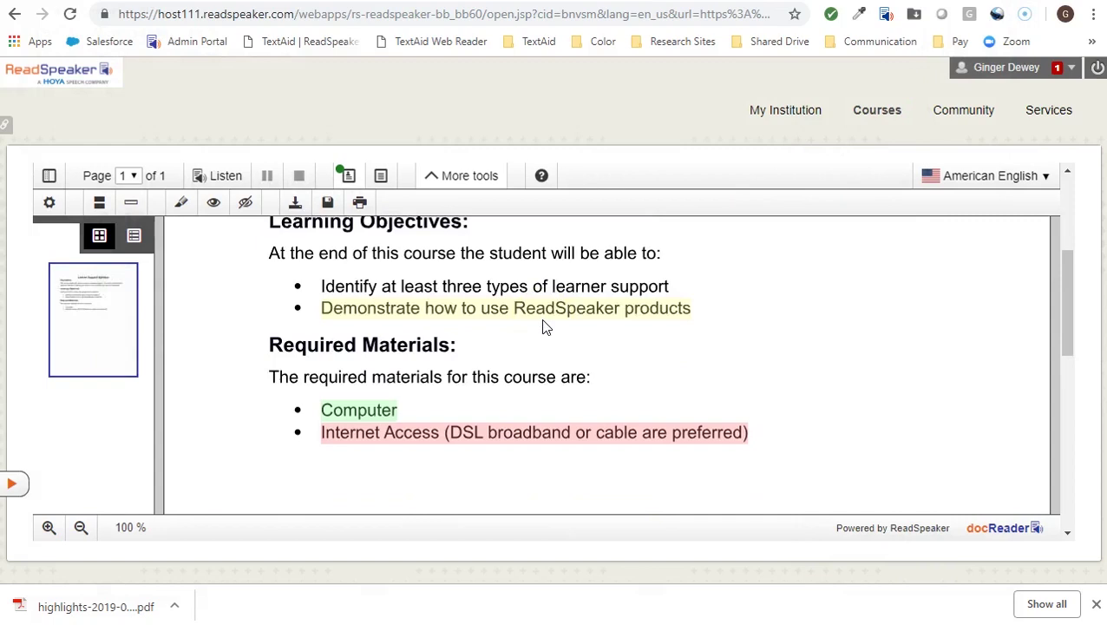
scroll(544, 325, up, 1)
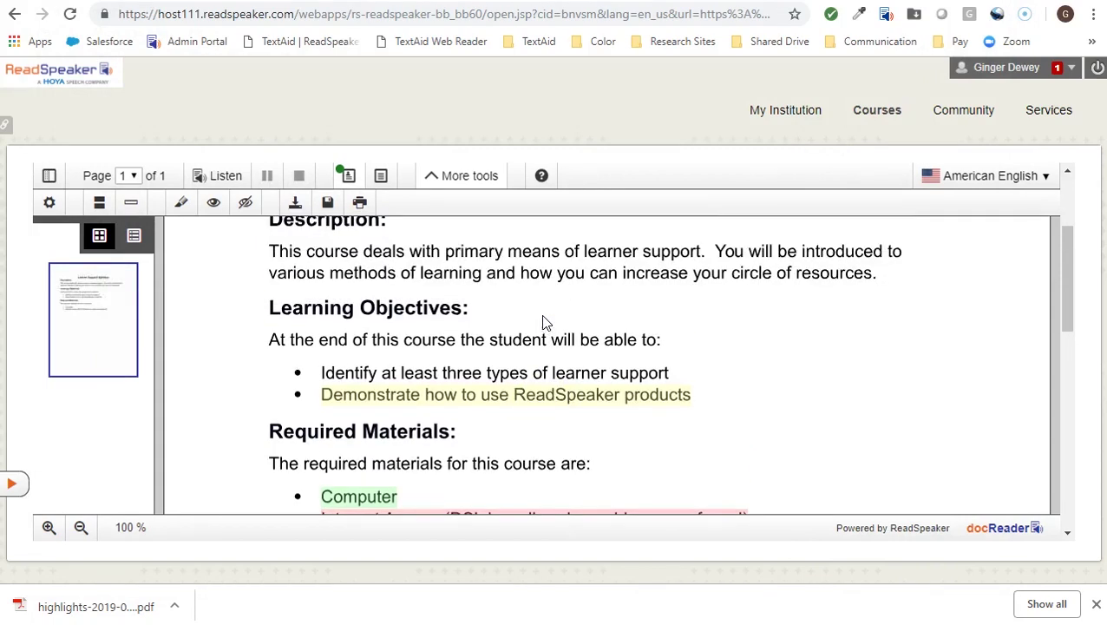
click(245, 202)
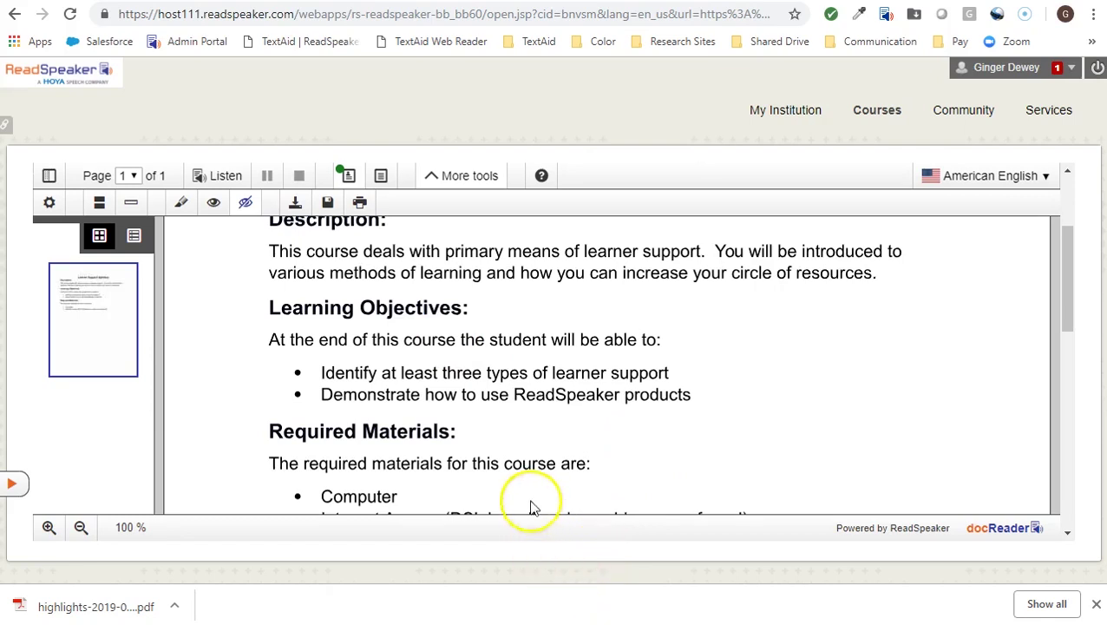
scroll(546, 432, up, 1)
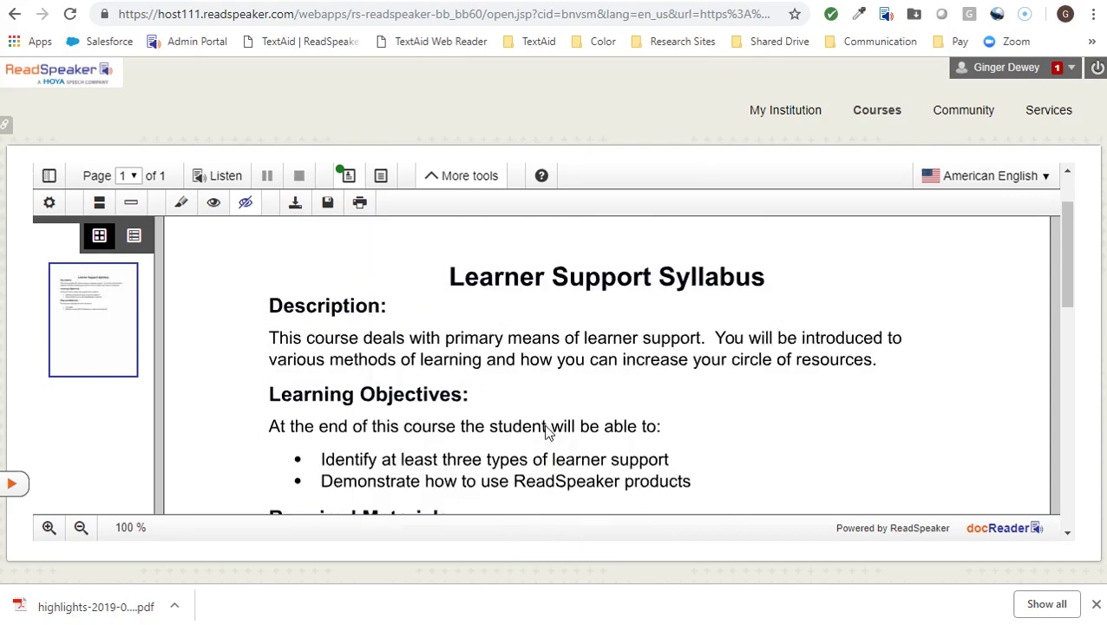
- Review the syllabus text without its highlights, and show the hidden highlights again
scroll(547, 432, down, 1)
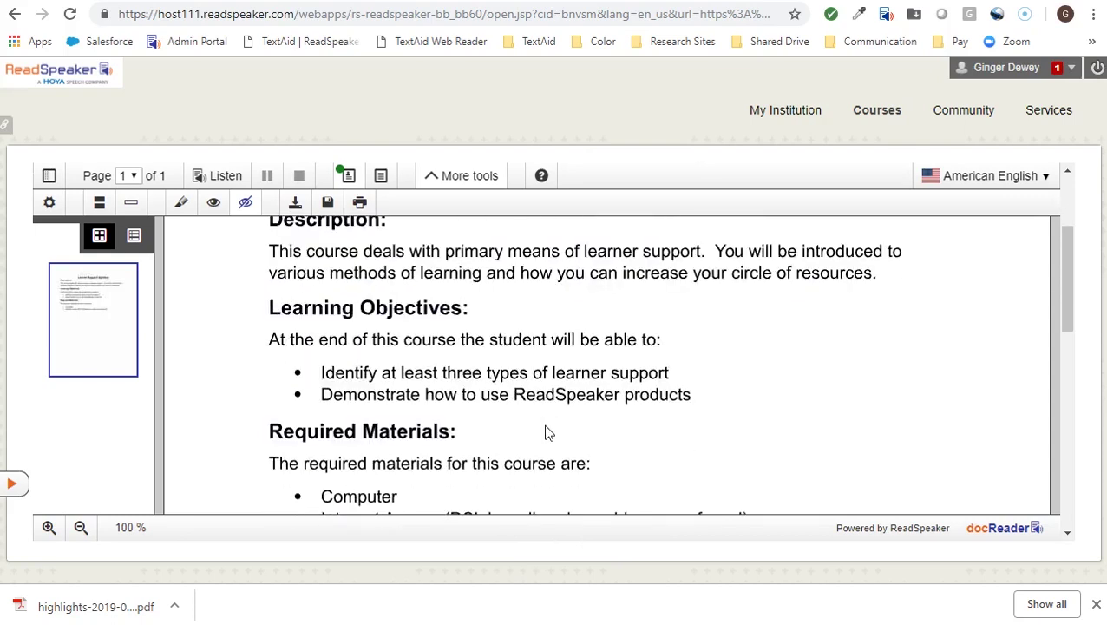
scroll(546, 432, down, 1)
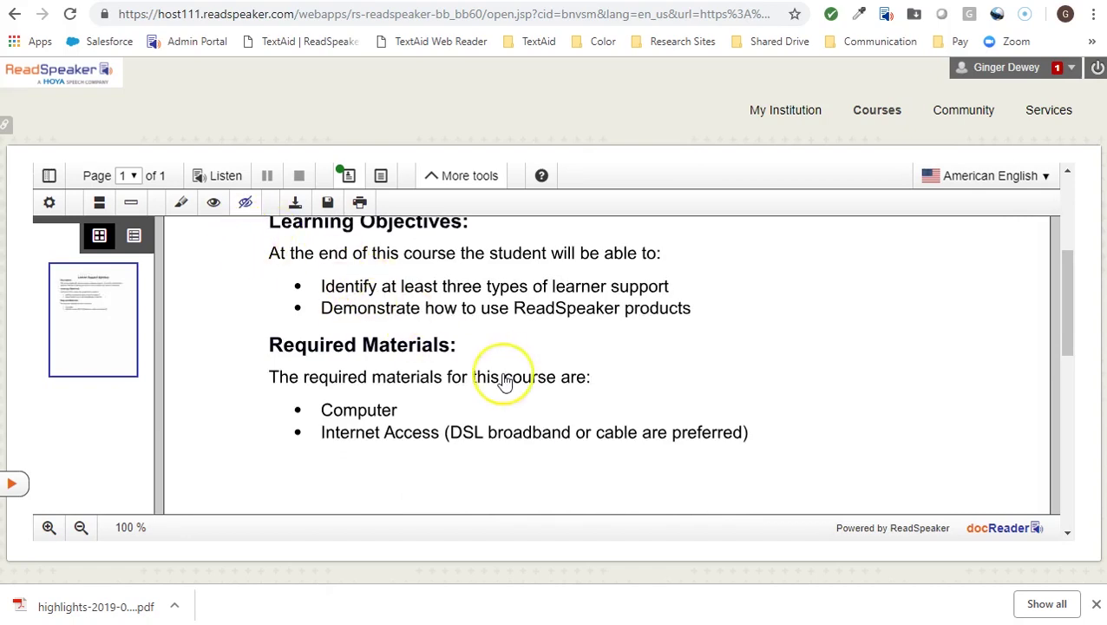
scroll(506, 382, up, 1)
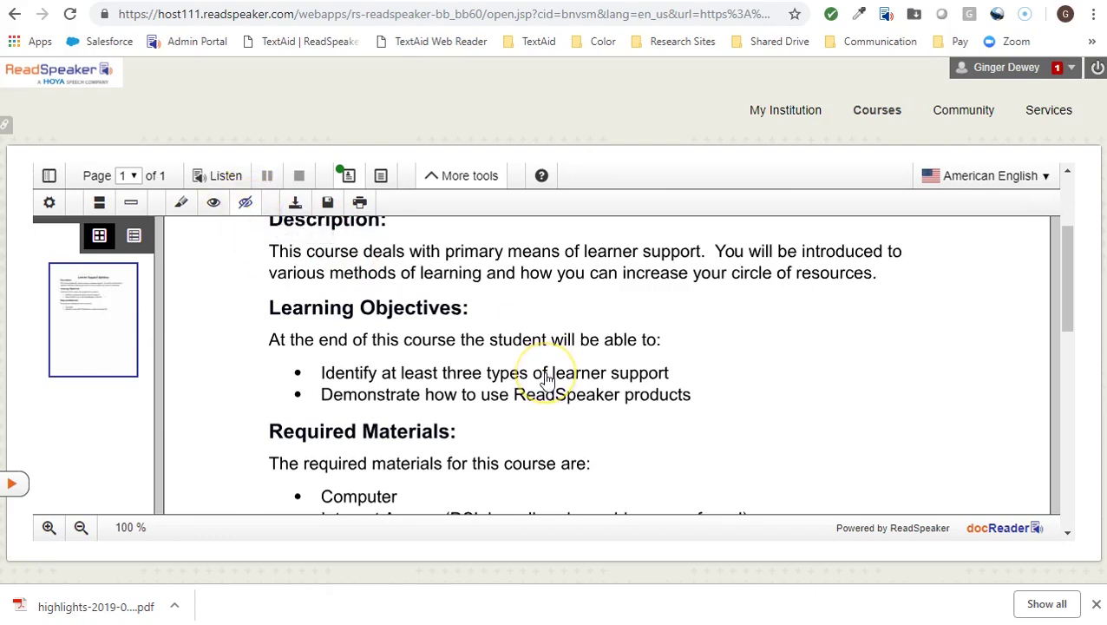
scroll(546, 379, up, 1)
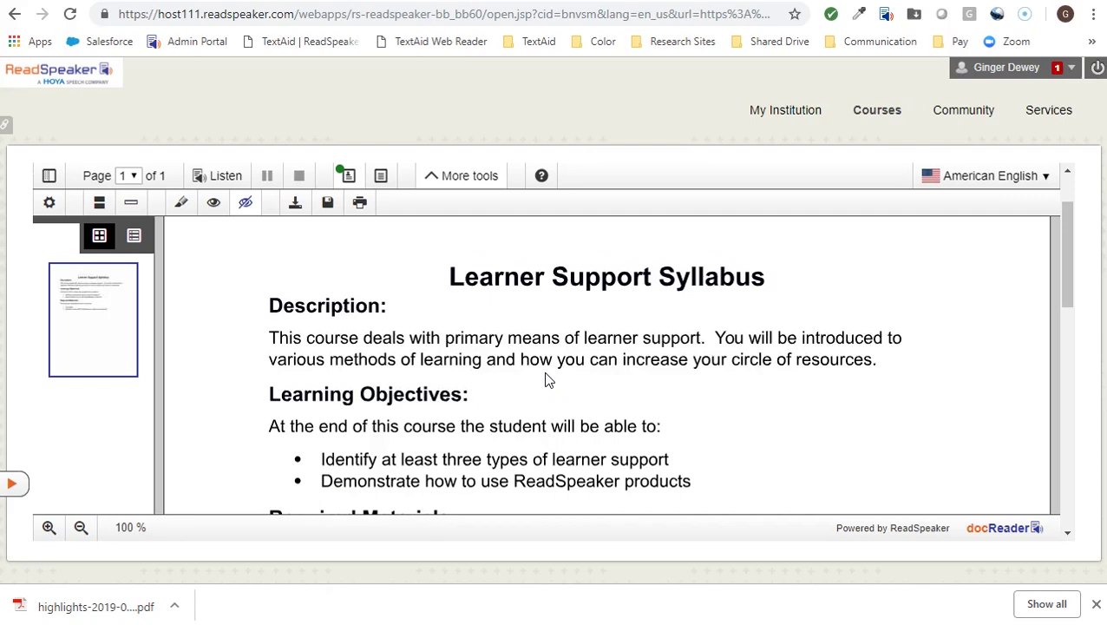
scroll(546, 379, down, 2)
scroll(546, 379, down, 1)
scroll(545, 379, up, 1)
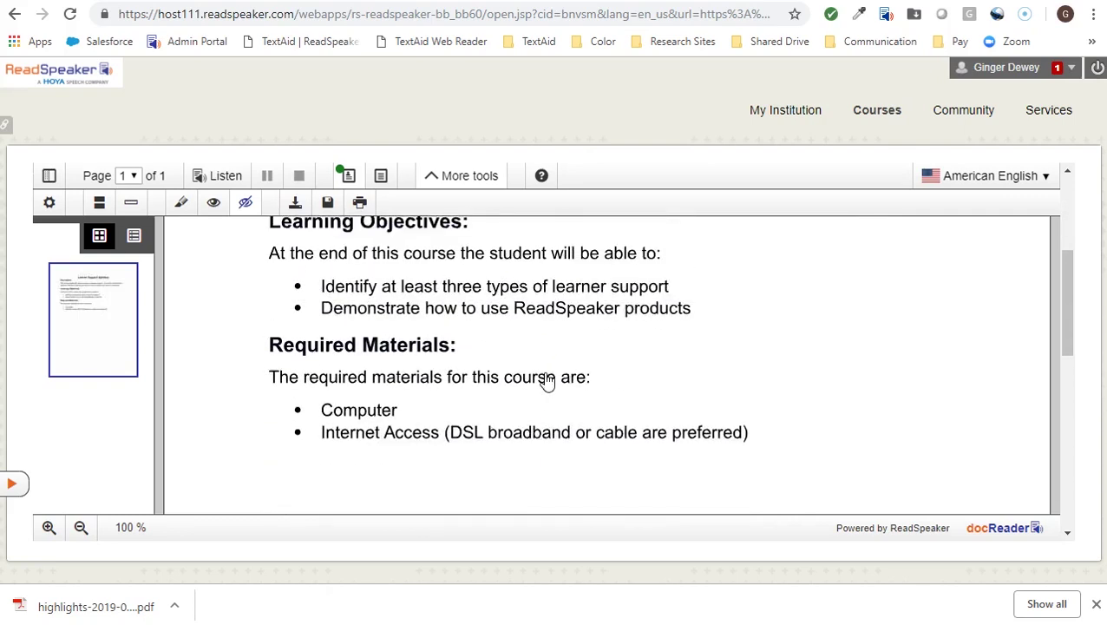
scroll(546, 379, up, 1)
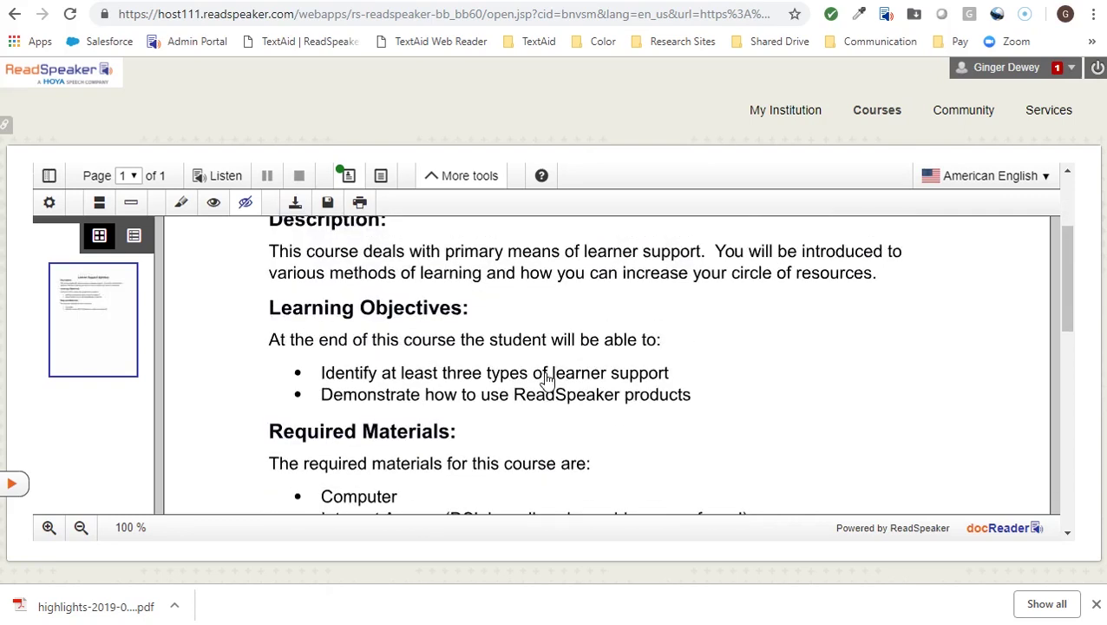
click(215, 205)
scroll(807, 419, down, 1)
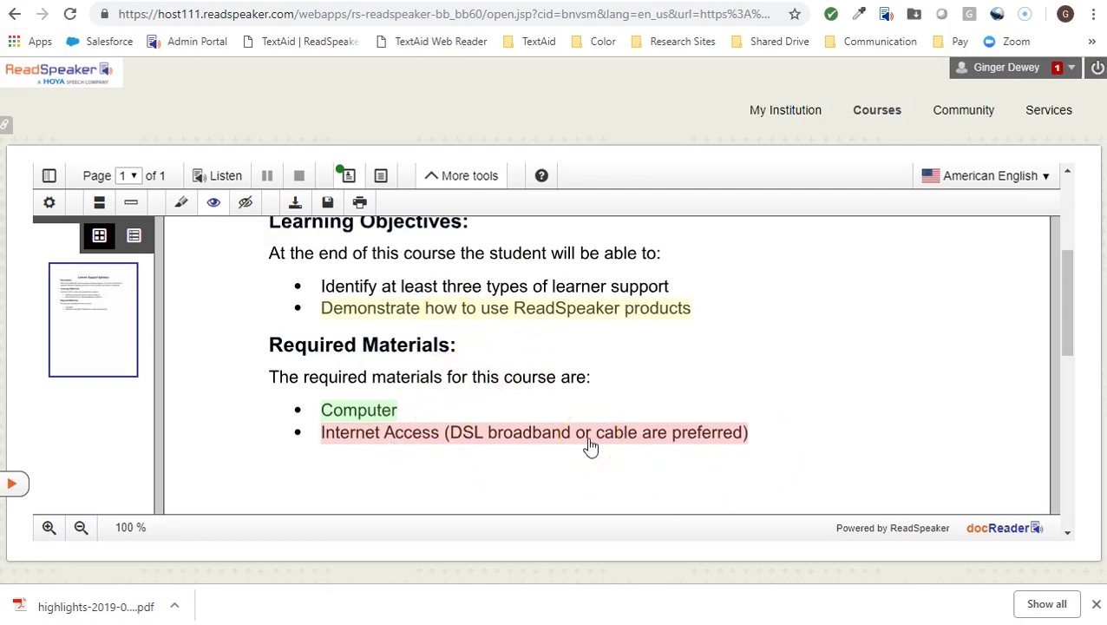
- Clear all highlights in the document and close the highlighter color palette
click(181, 202)
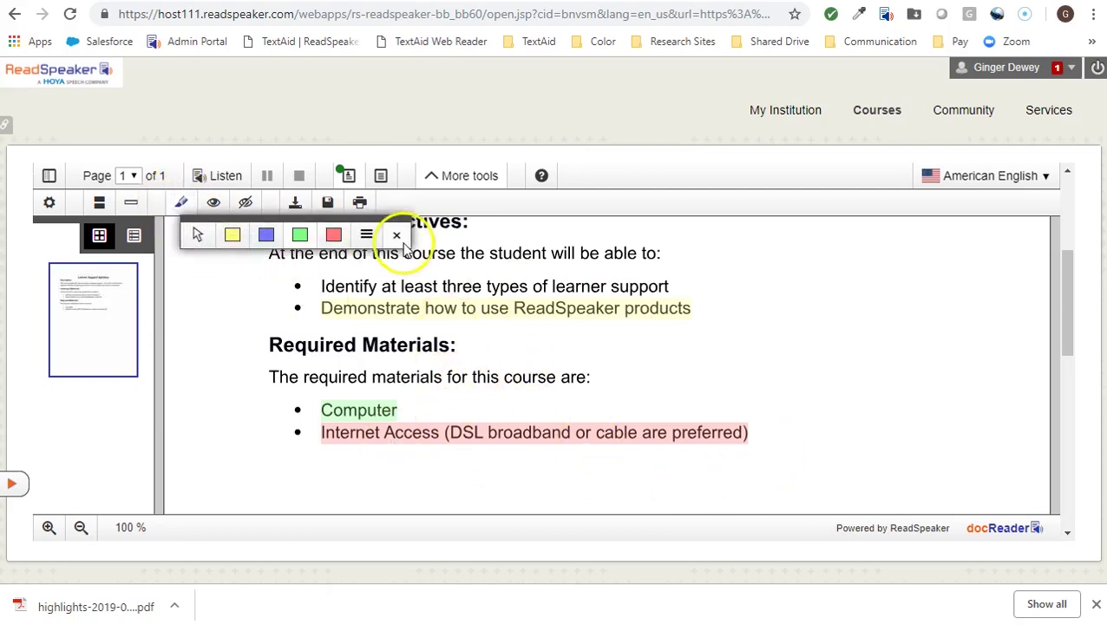
click(366, 235)
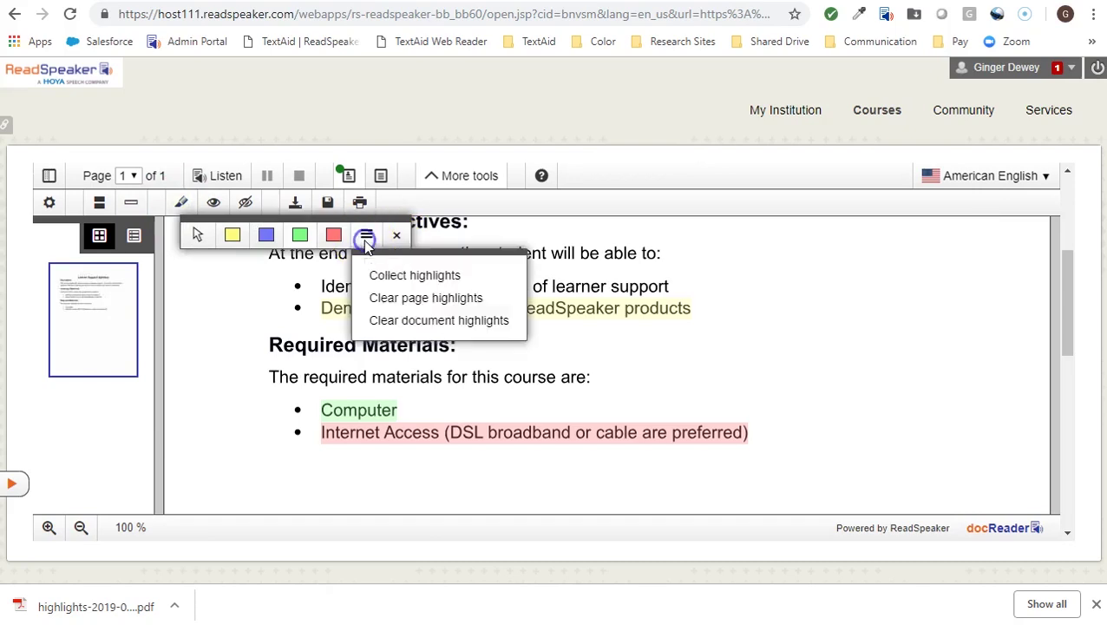
click(438, 320)
click(514, 301)
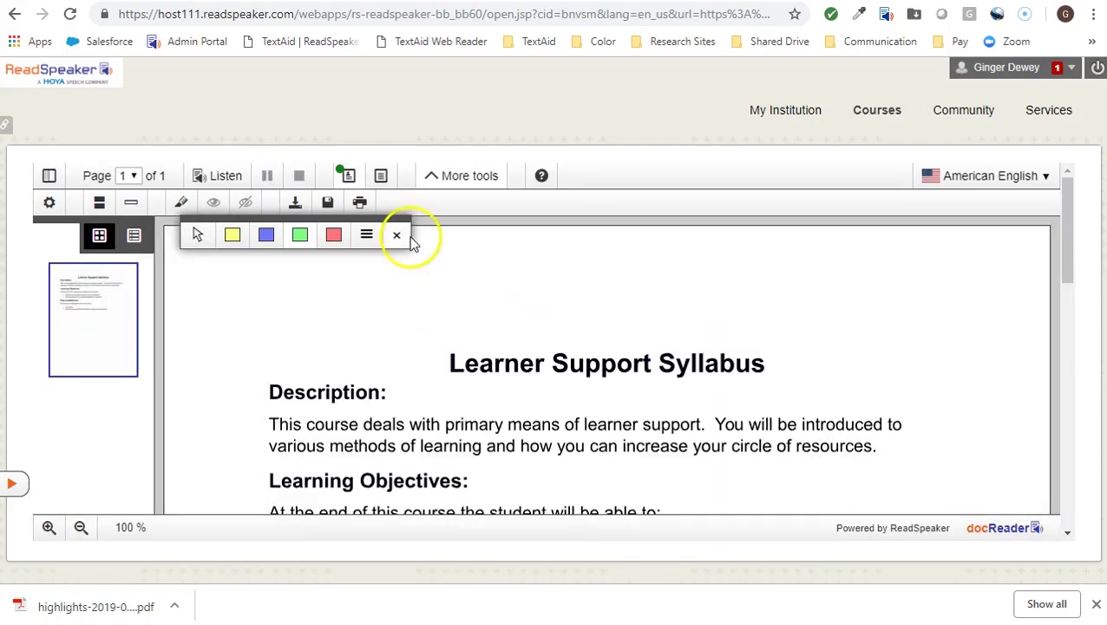
click(400, 237)
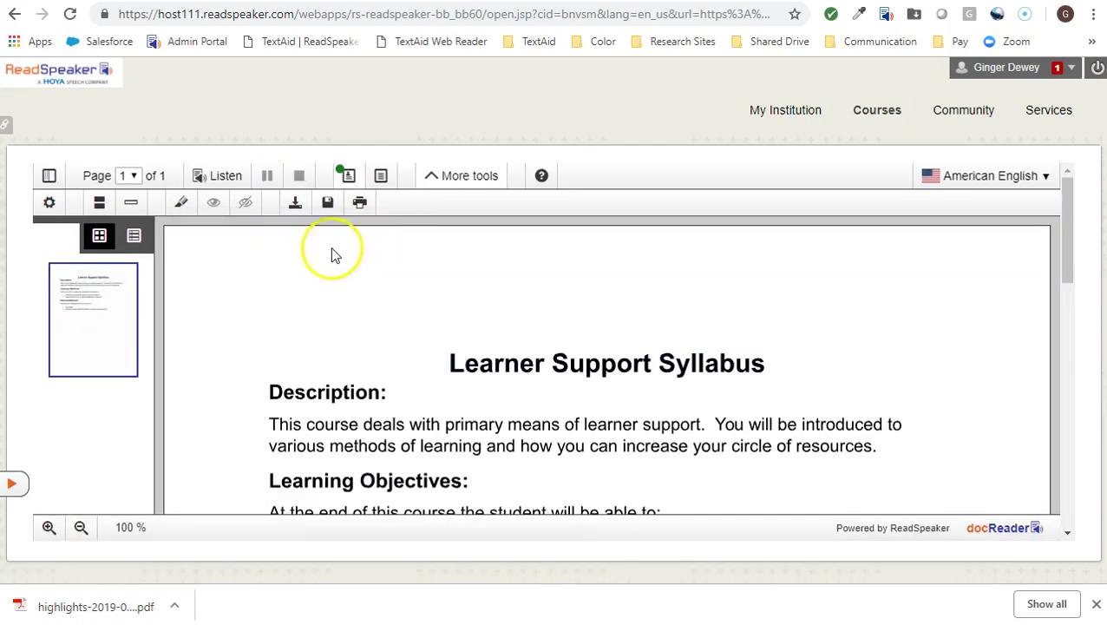
- Start saving the syllabus page as an MP3 and create a Desktop folder named "Pages" for it
click(295, 207)
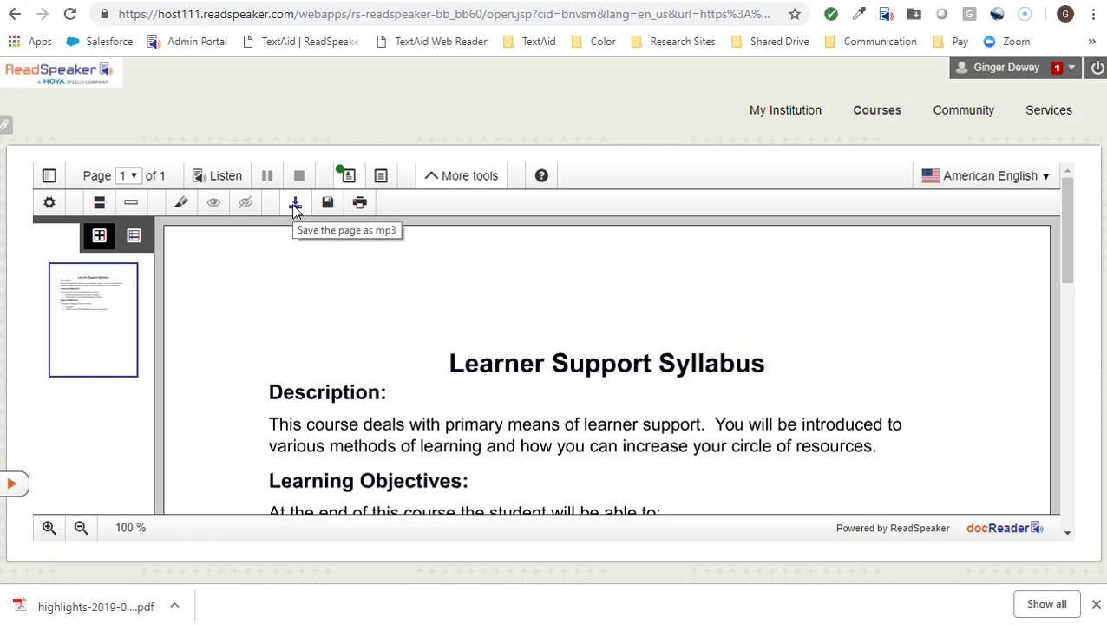
click(295, 206)
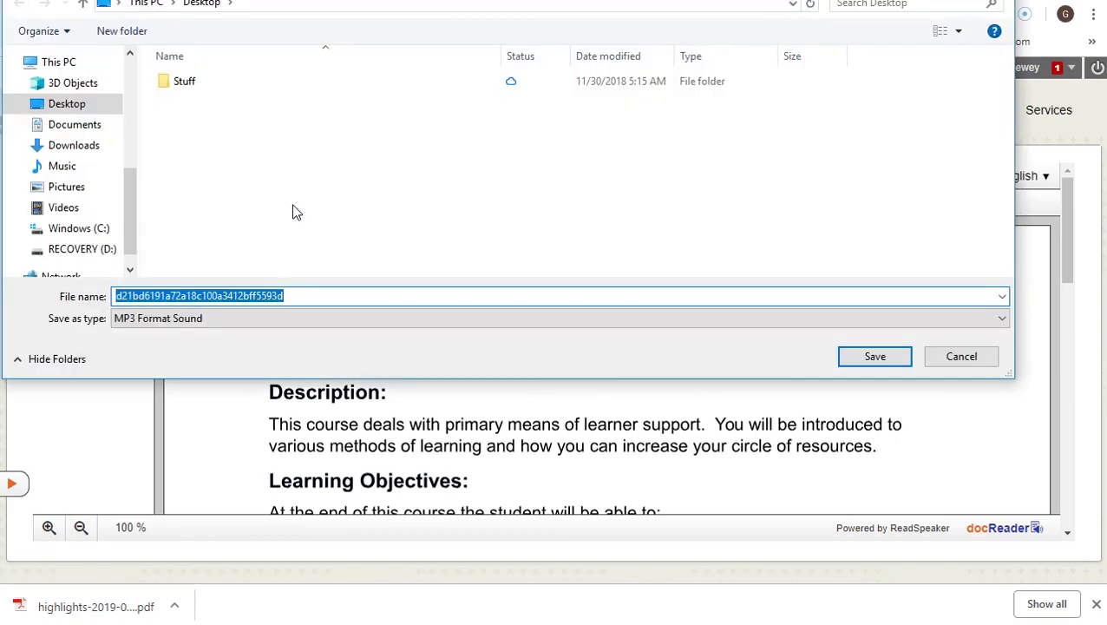
click(644, 308)
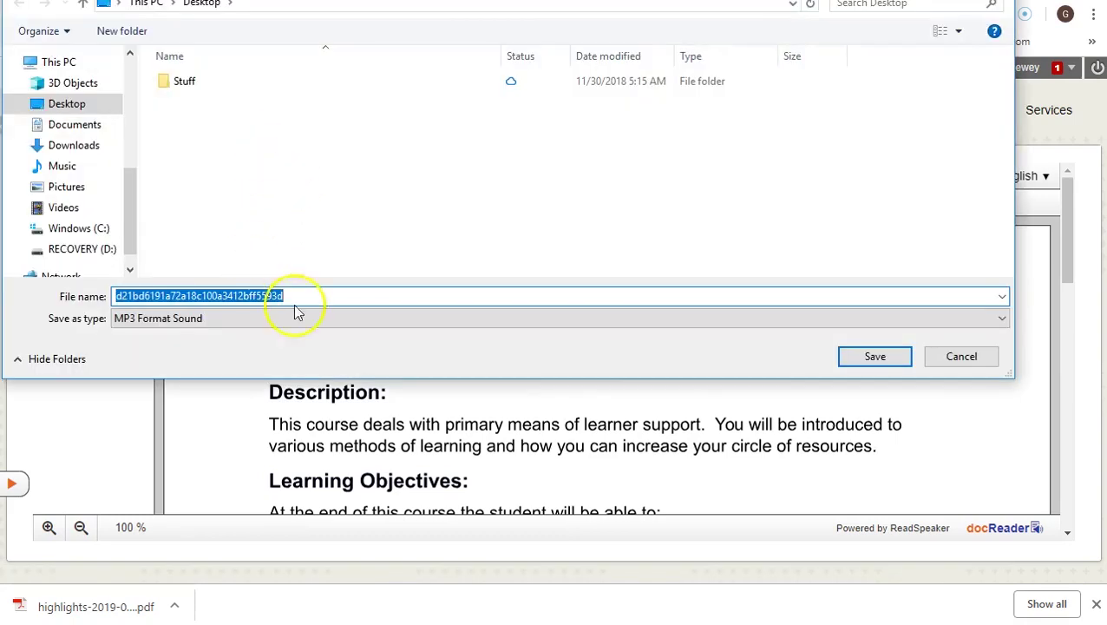
click(147, 35)
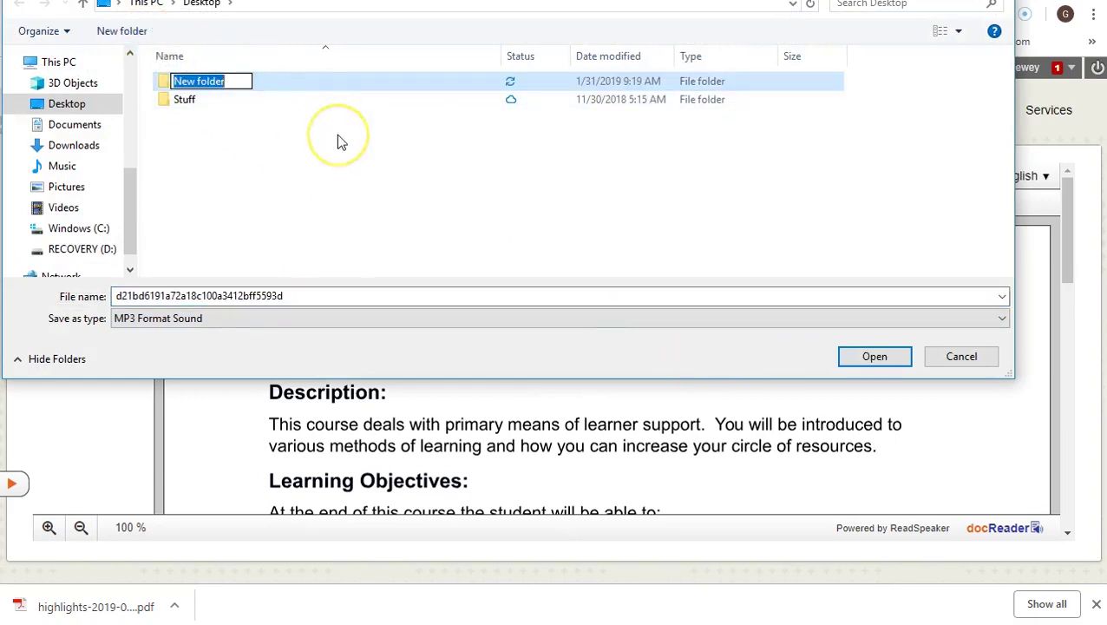
text(Pages)
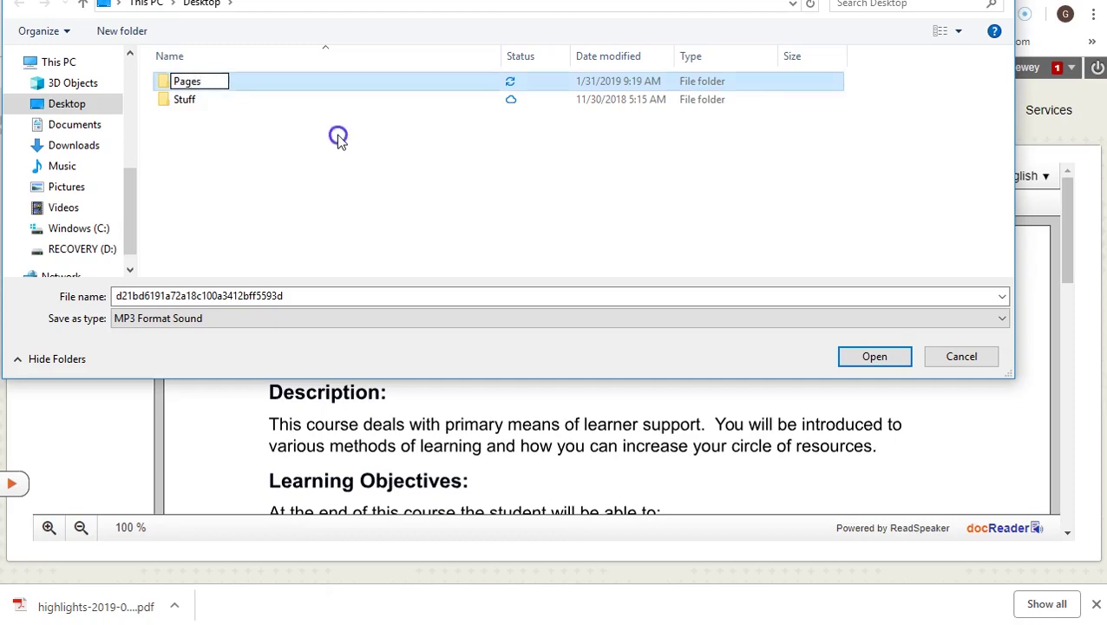
click(338, 142)
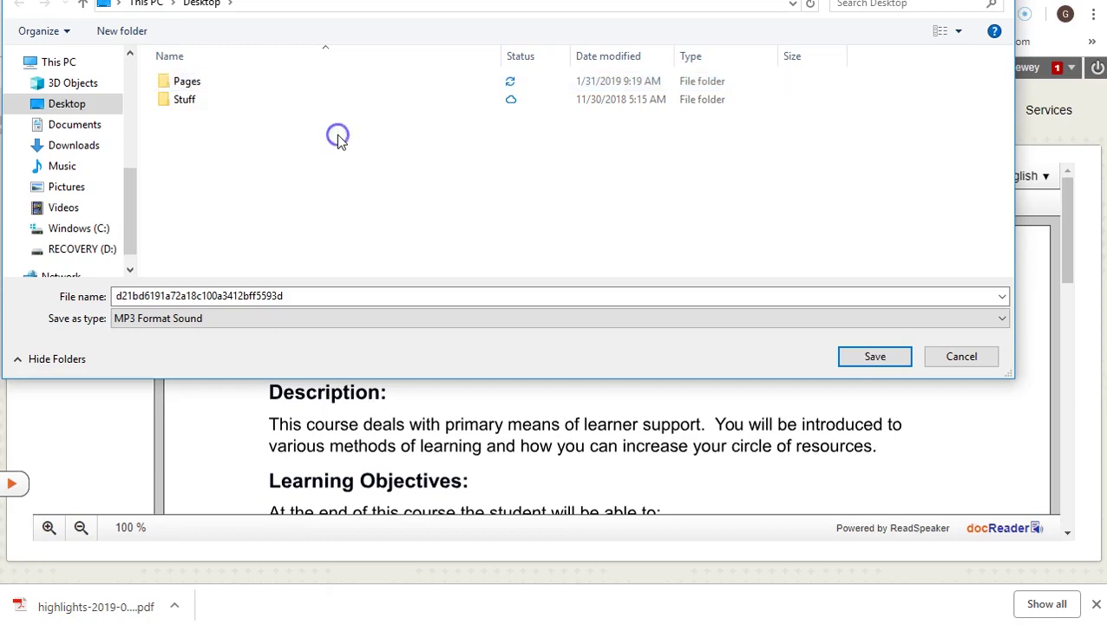
- Save the MP3 as "Page 1" in the Pages folder and check the file in that folder on the desktop
click(180, 84)
double_click(180, 84)
double_click(216, 296)
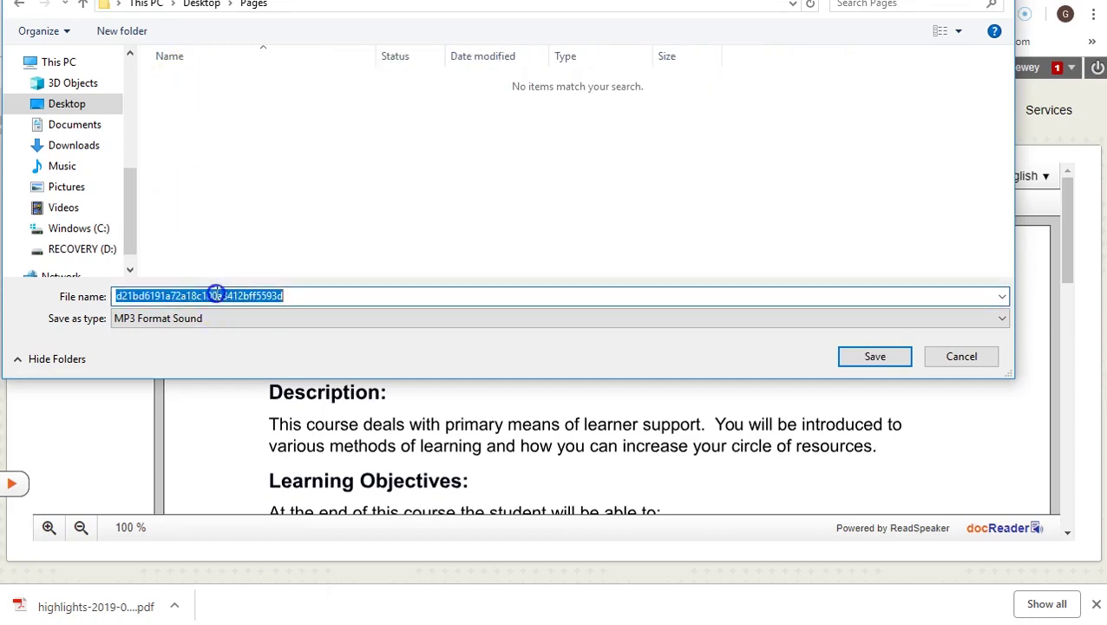
text(Page 1)
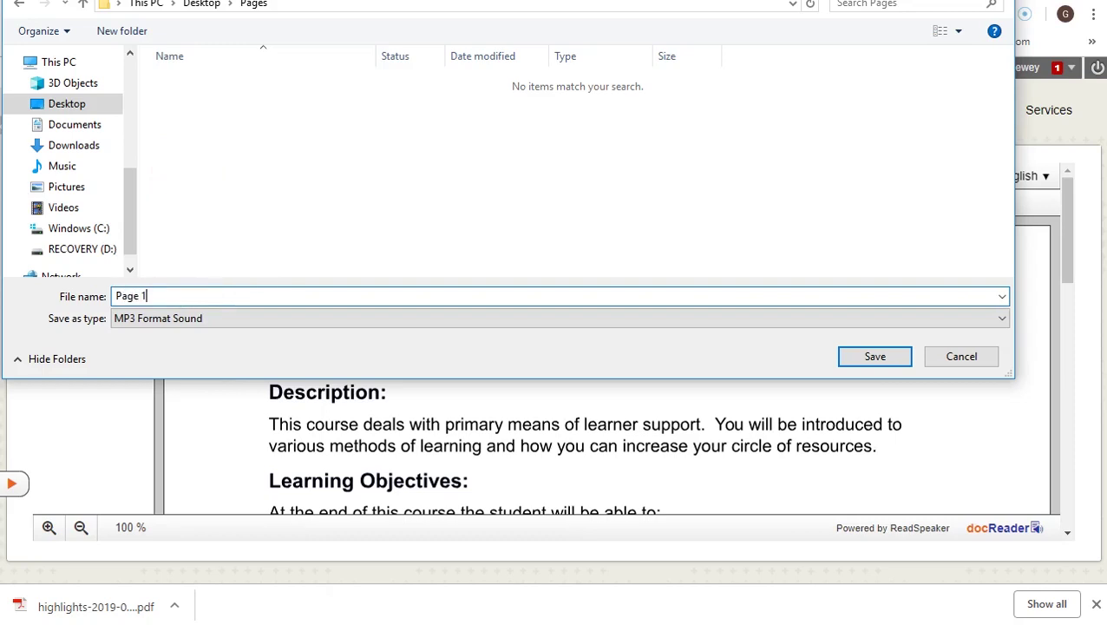
click(894, 355)
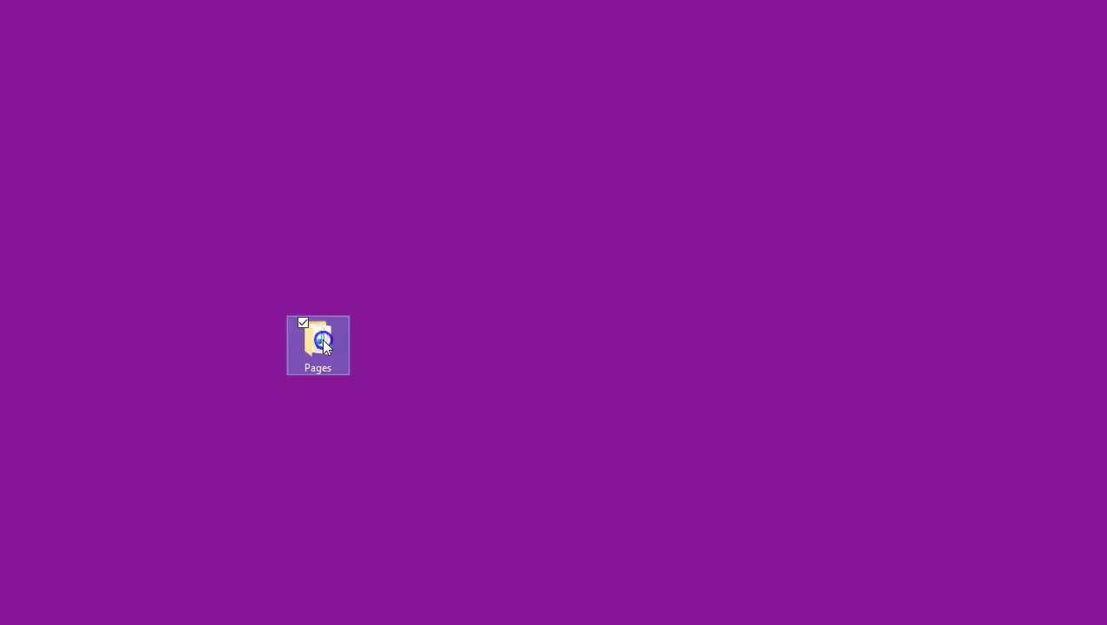
double_click(321, 343)
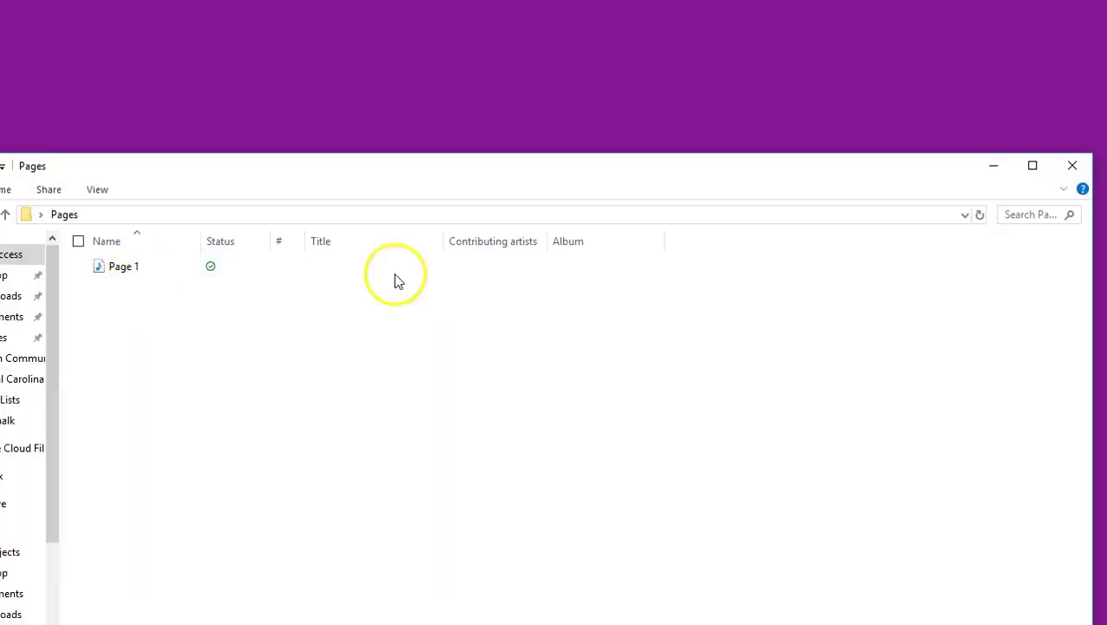
click(1075, 166)
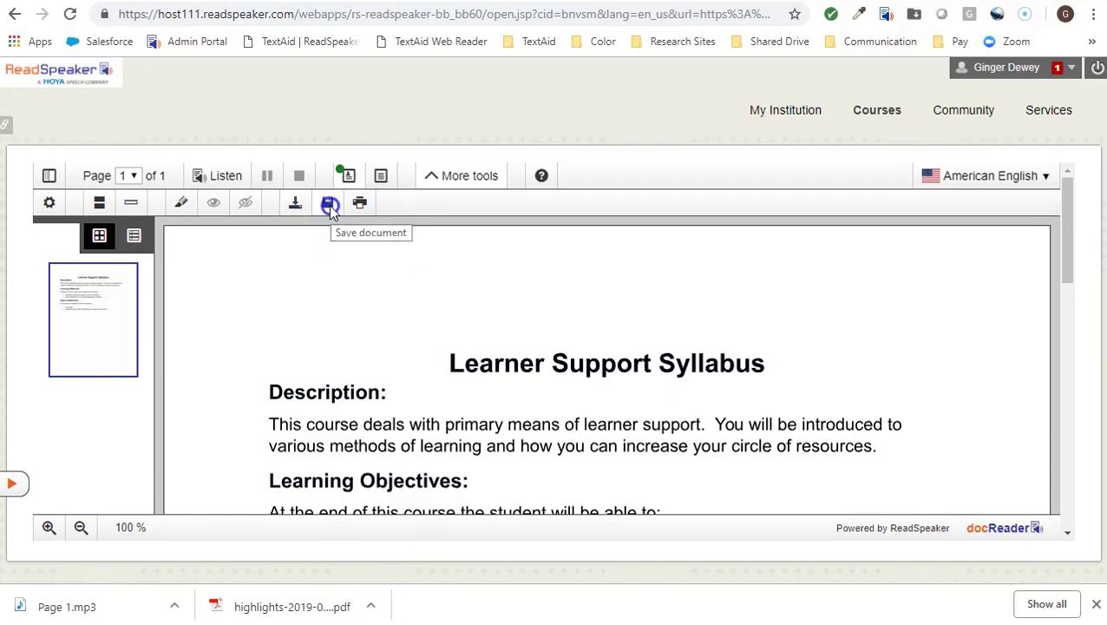
- Save the original syllabus document to the Desktop as the Word file "Learner Support Syllabus"
click(329, 205)
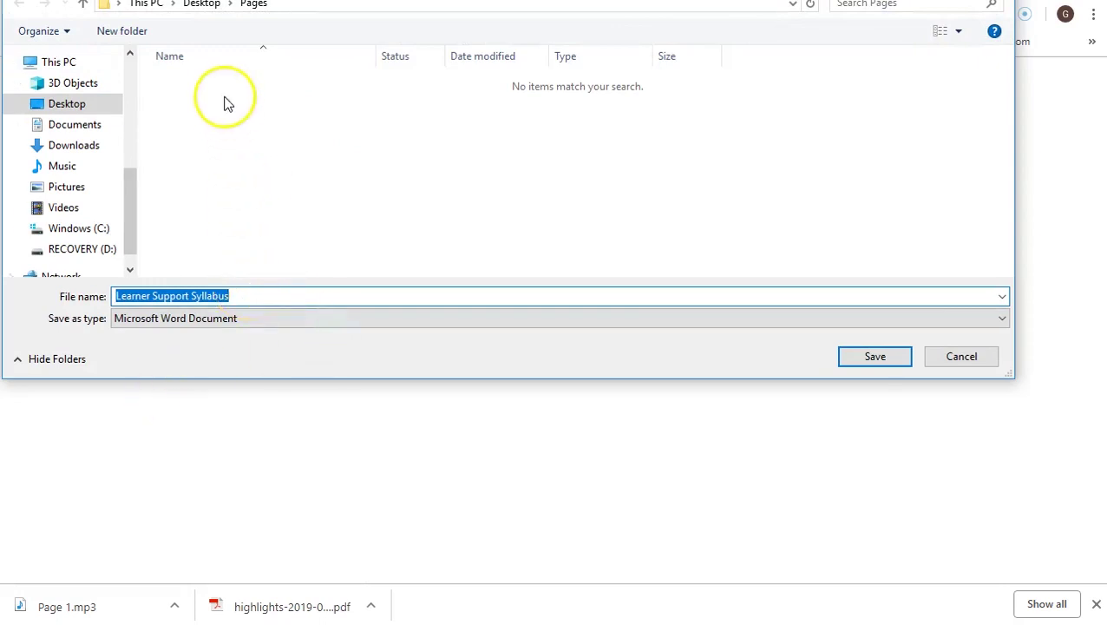
click(202, 5)
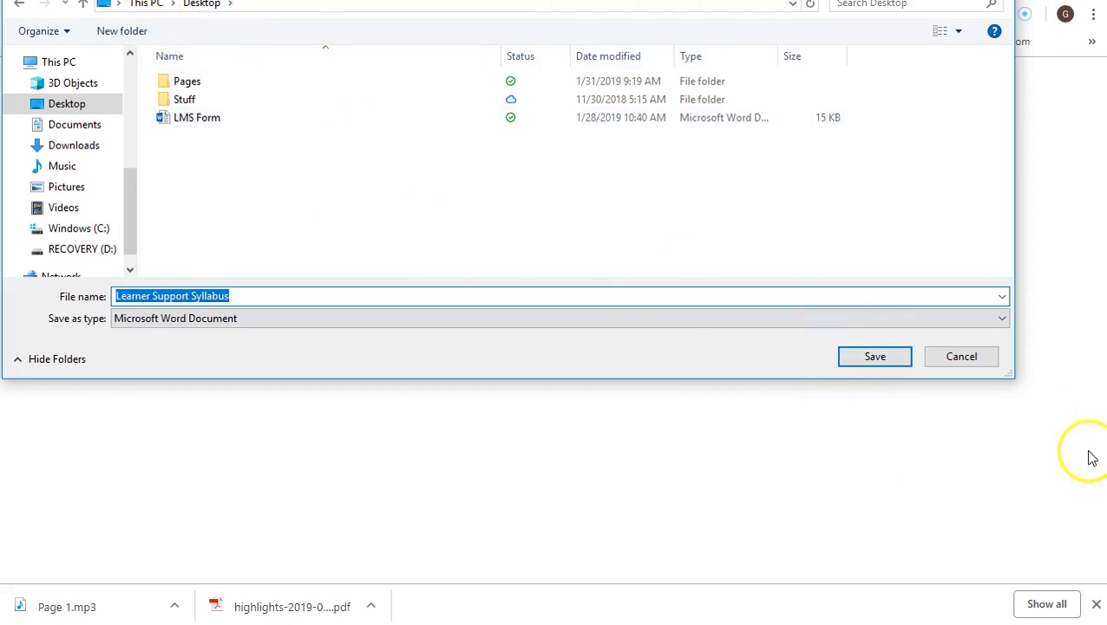
click(857, 356)
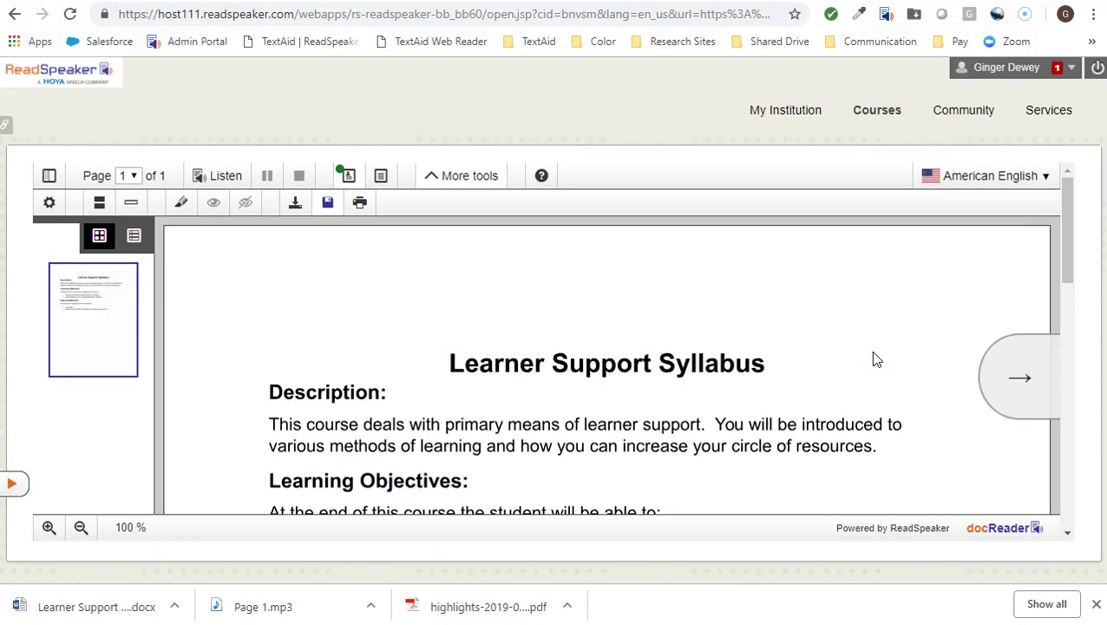
- Print all pages of the syllabus to a PDF file saved on the Desktop
click(365, 198)
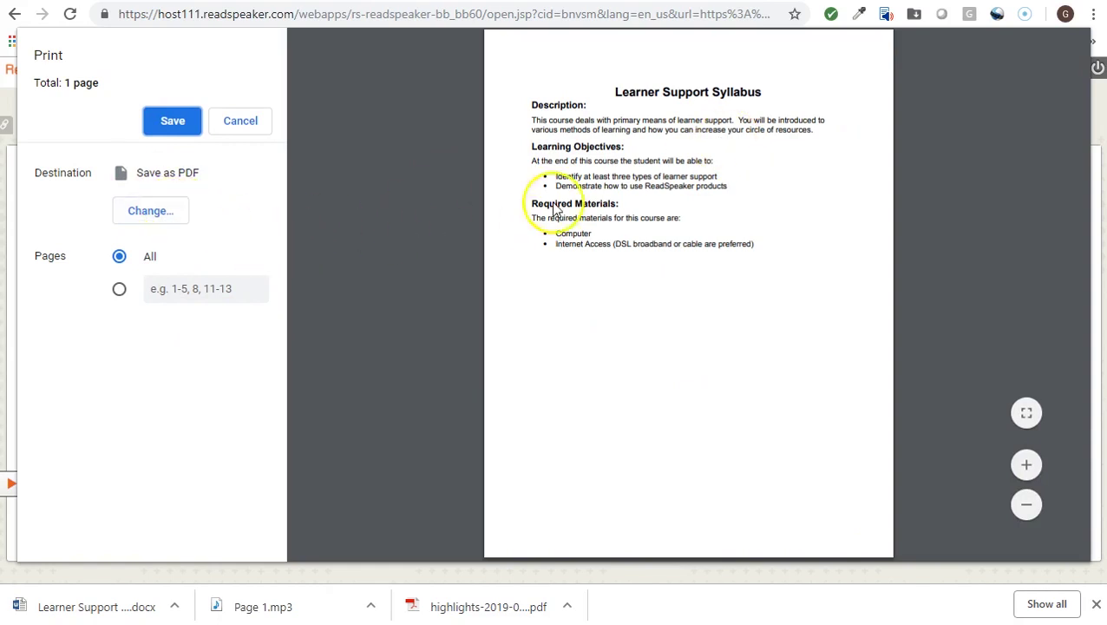
click(165, 124)
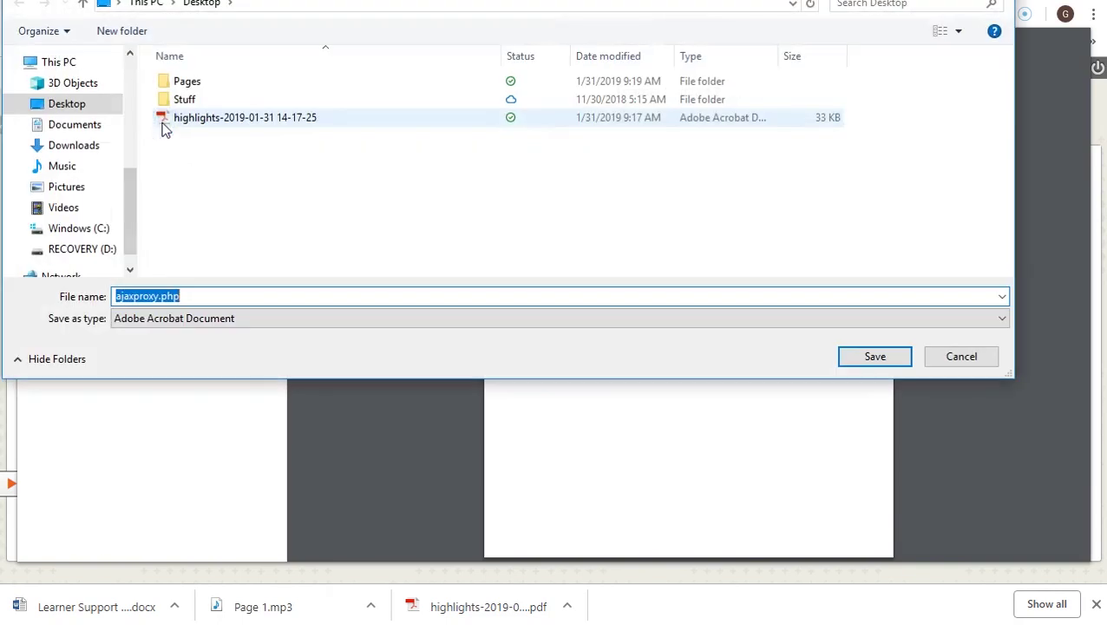
click(876, 358)
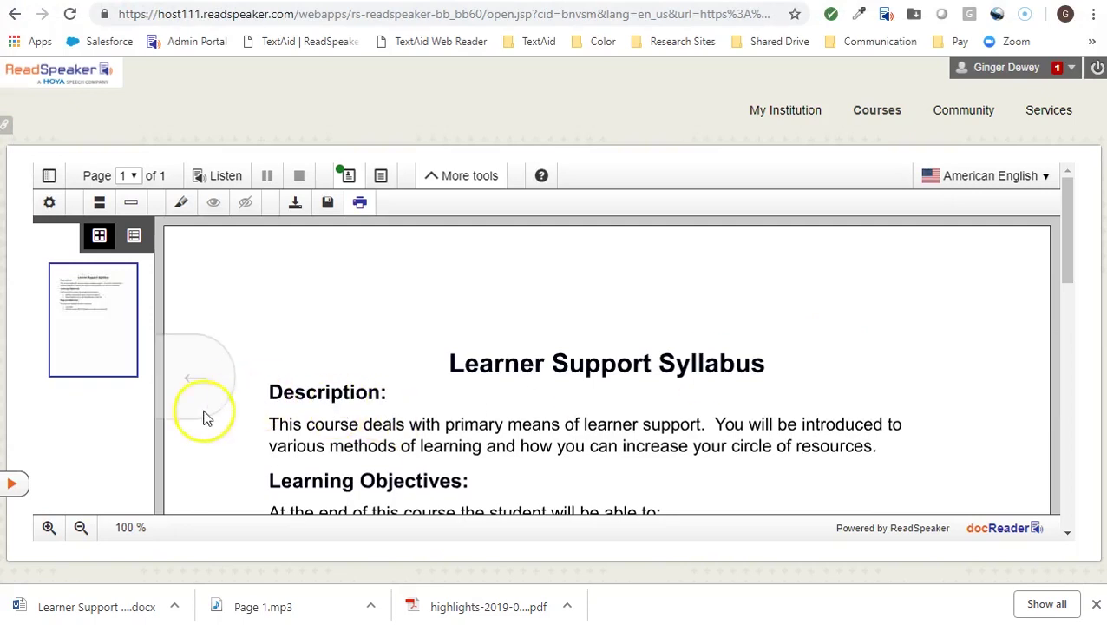
- Enlarge the syllabus page view to 200 %
click(50, 528)
click(50, 528)
click(97, 512)
click(49, 512)
click(49, 512)
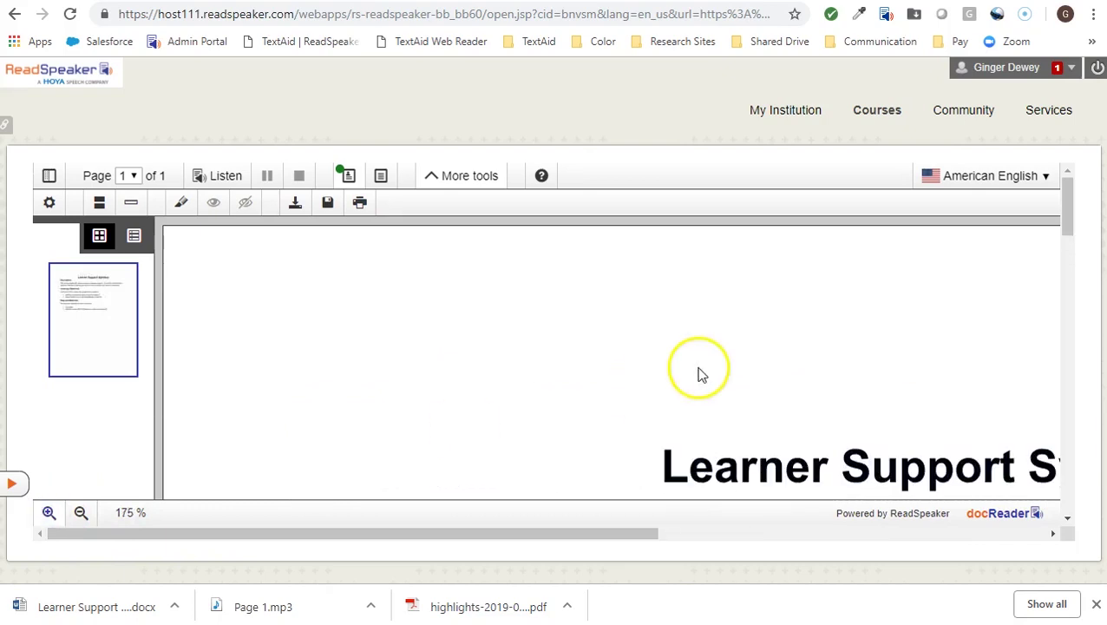
scroll(696, 373, down, 5)
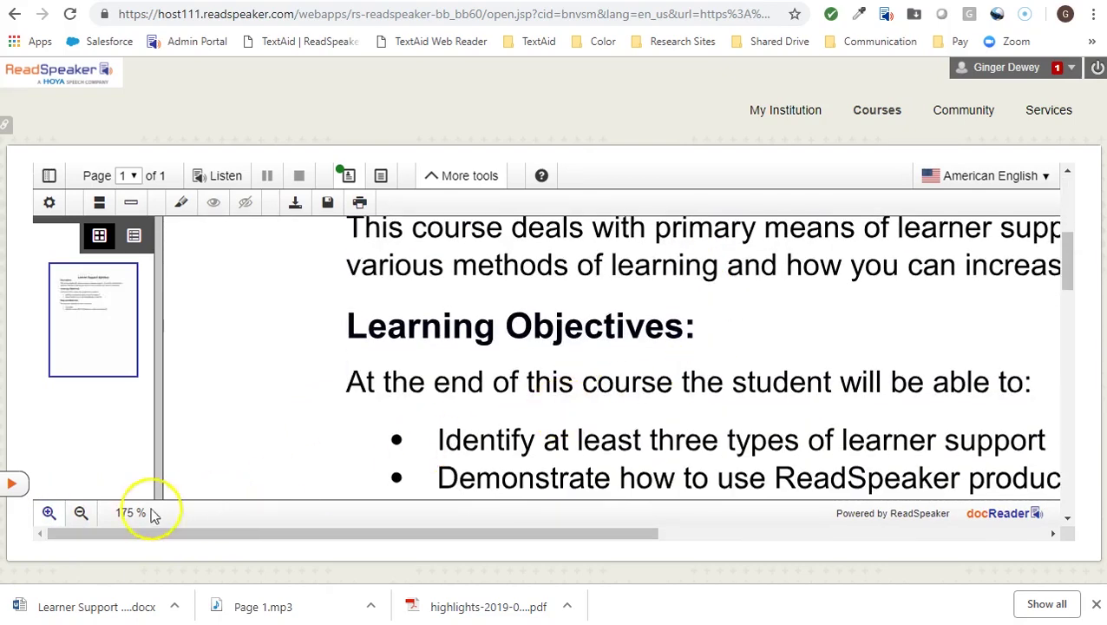
click(50, 513)
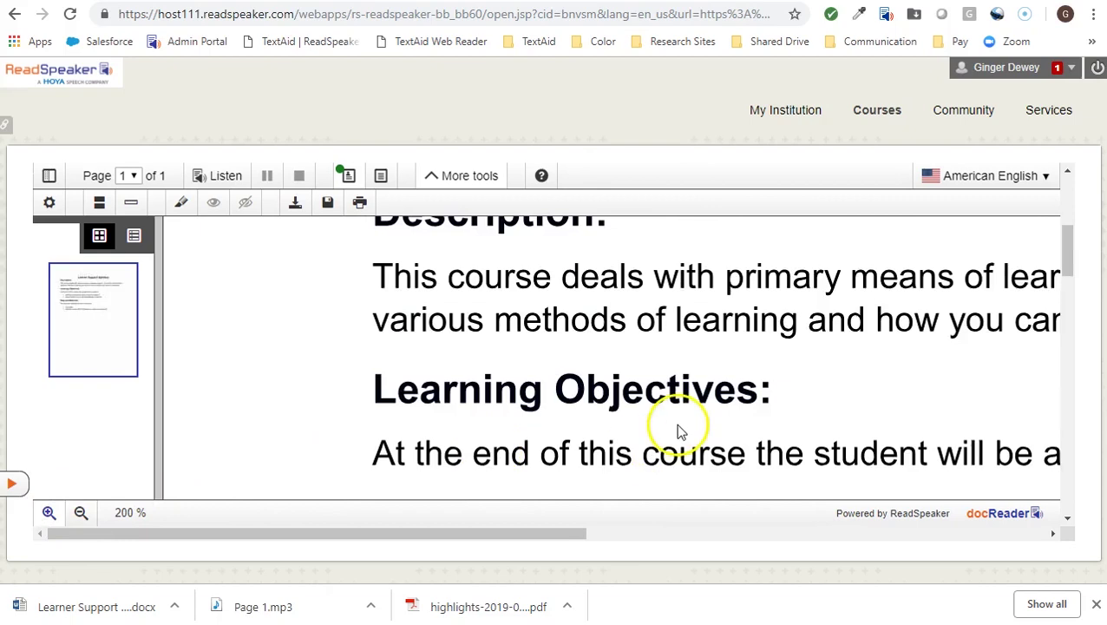